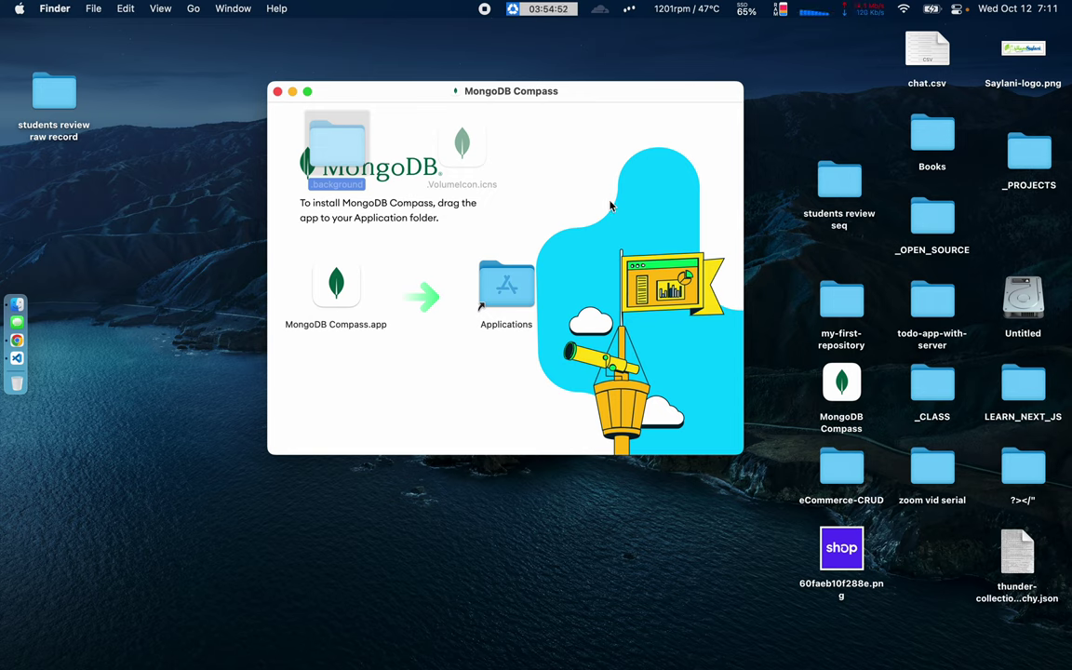
Install MongoDB Compass.app into the Applications folder, replacing the older copy, and close the installer window
{"action": "left_click_drag", "start_coordinate": [327, 293], "coordinate": [506, 277]}
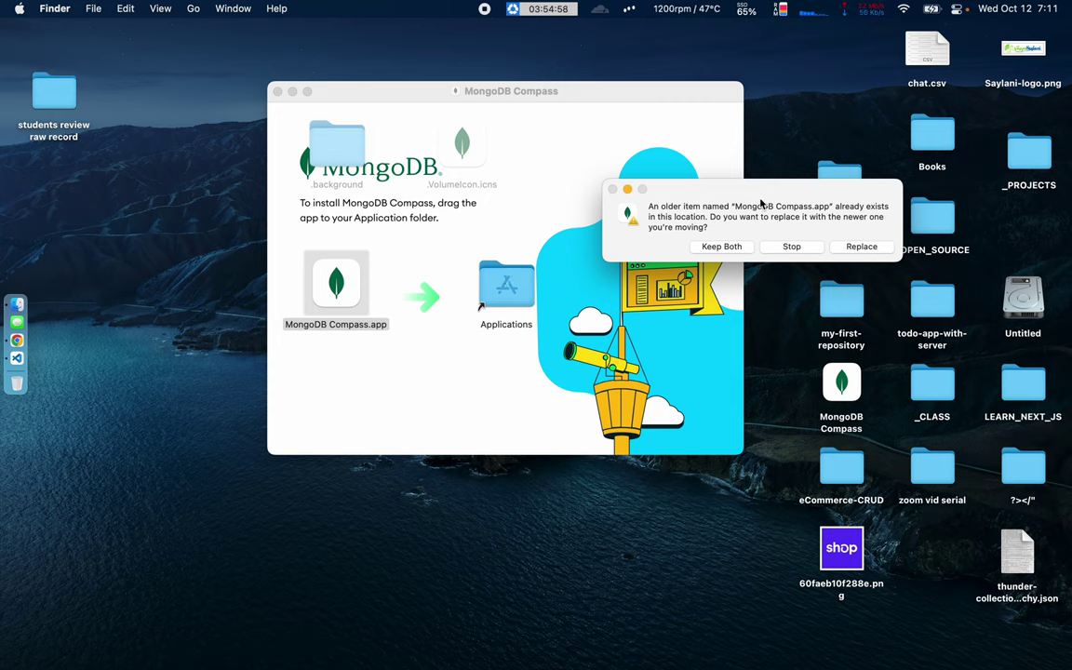
{"action": "left_click", "coordinate": [857, 246]}
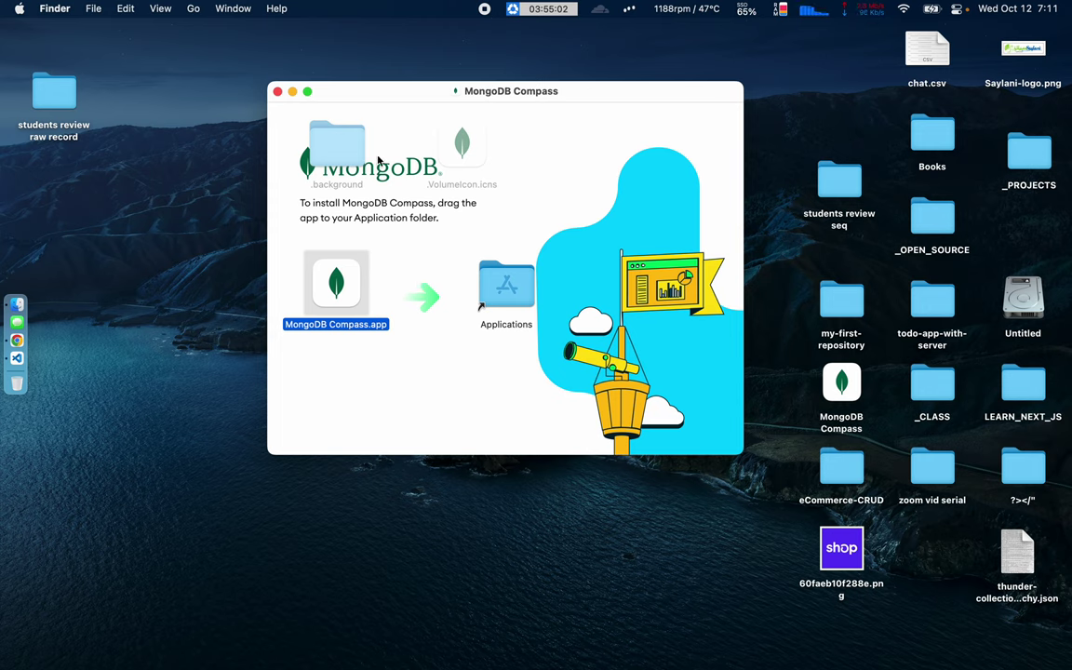
{"action": "left_click", "coordinate": [278, 92]}
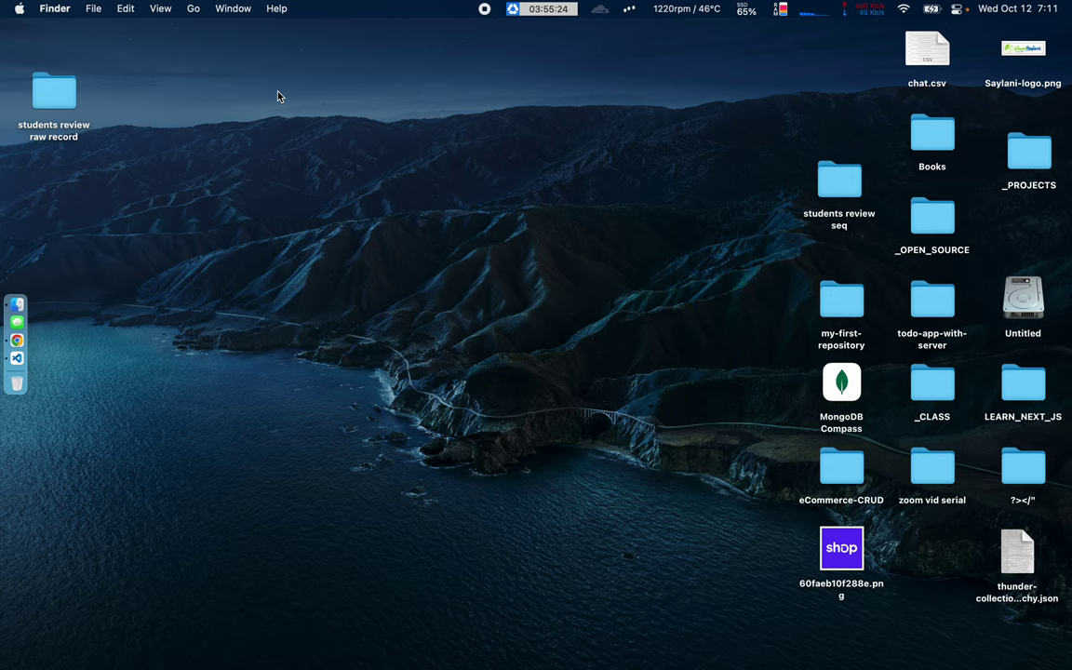
{"action": "key", "text": "super+space"}
{"action": "type", "text": "co"}
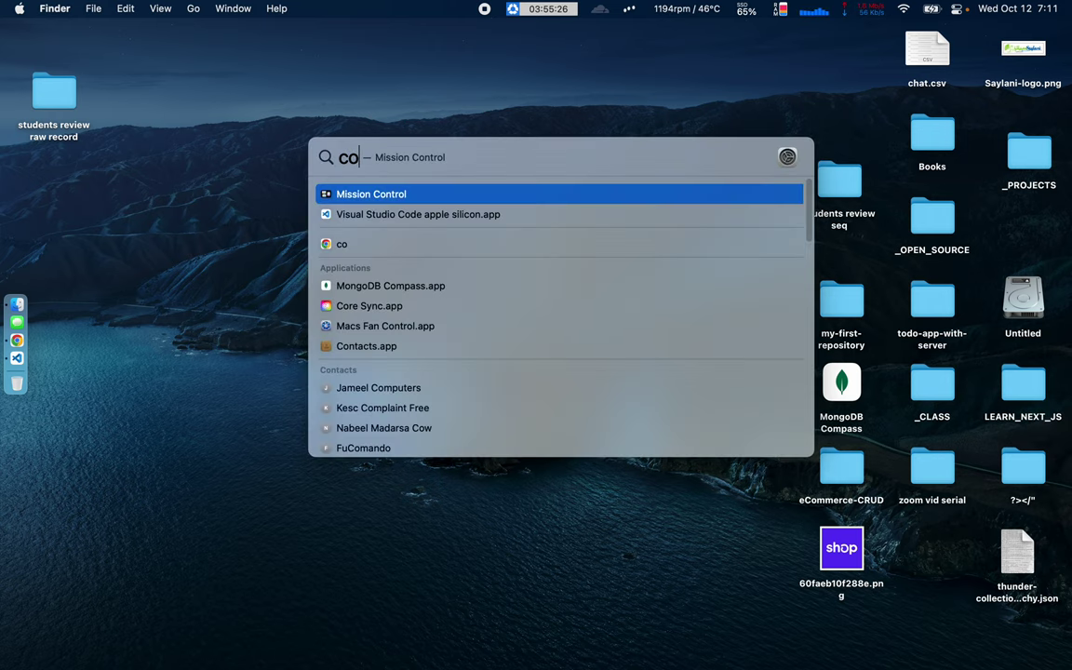
{"action": "type", "text": "mp"}
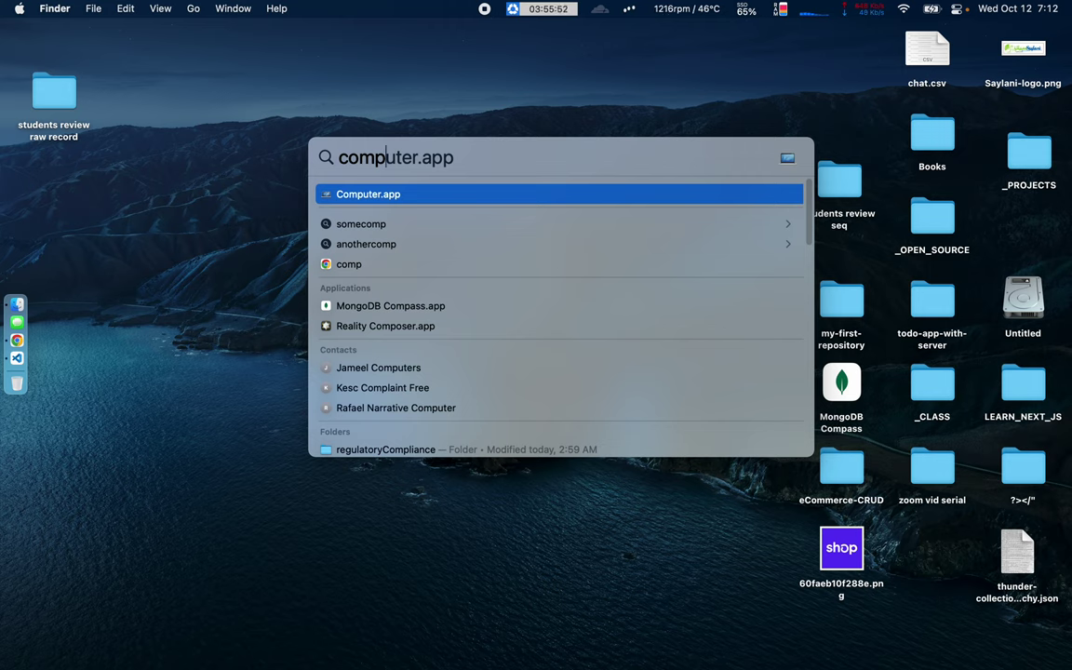
{"action": "key", "text": "Escape"}
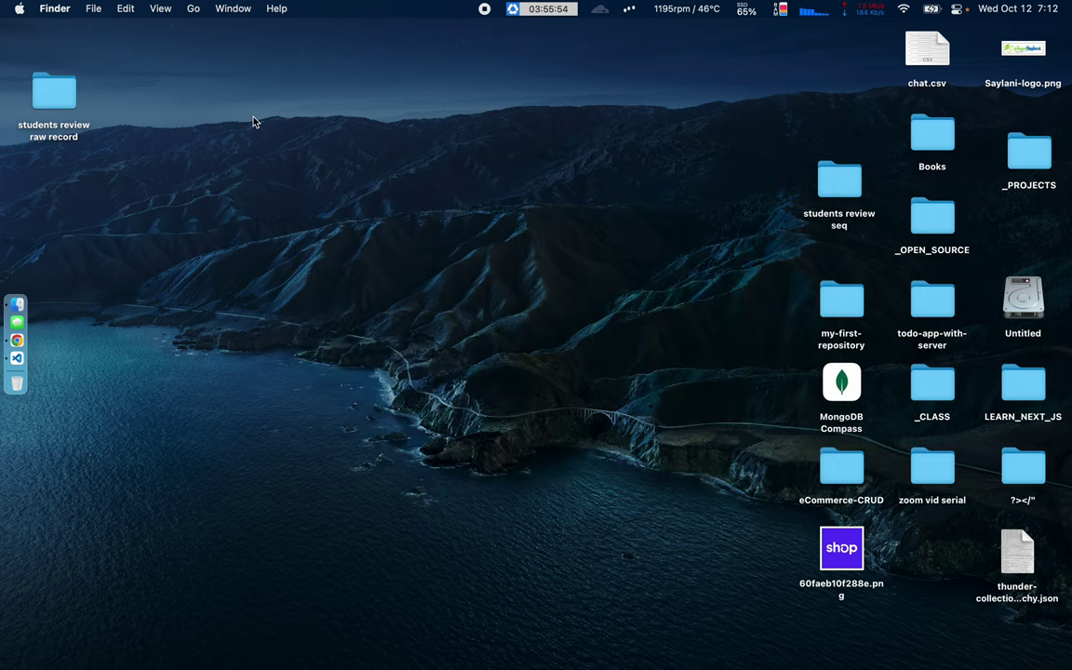
Open a Finder window showing the Applications folder
{"action": "left_click", "coordinate": [848, 387]}
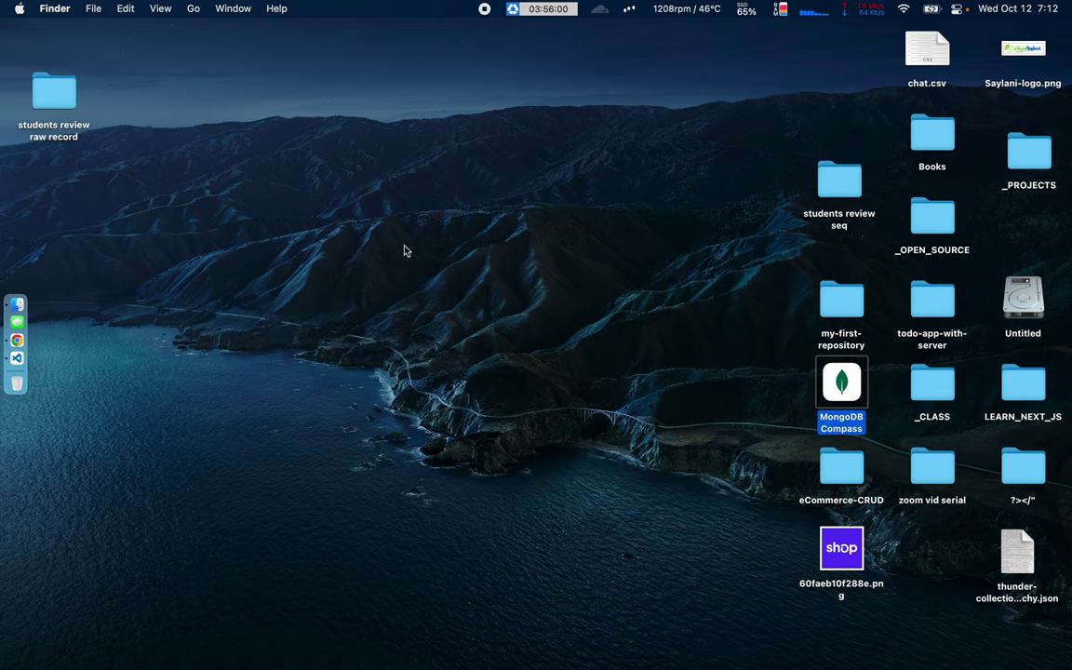
{"action": "left_click", "coordinate": [17, 303]}
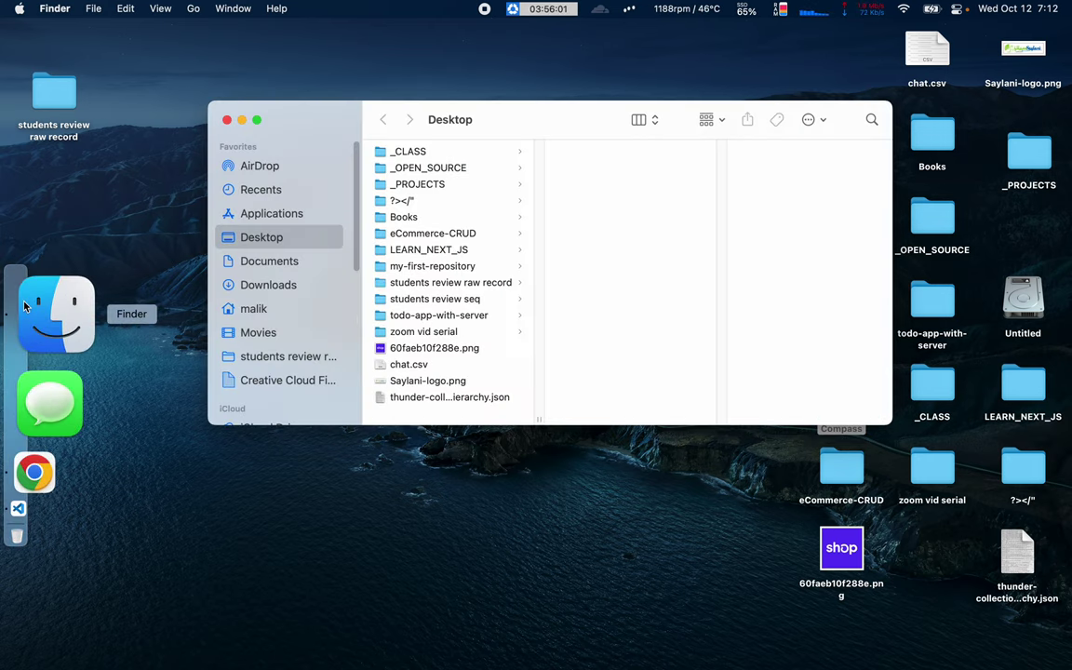
{"action": "left_click", "coordinate": [263, 213]}
{"action": "left_click", "coordinate": [431, 200]}
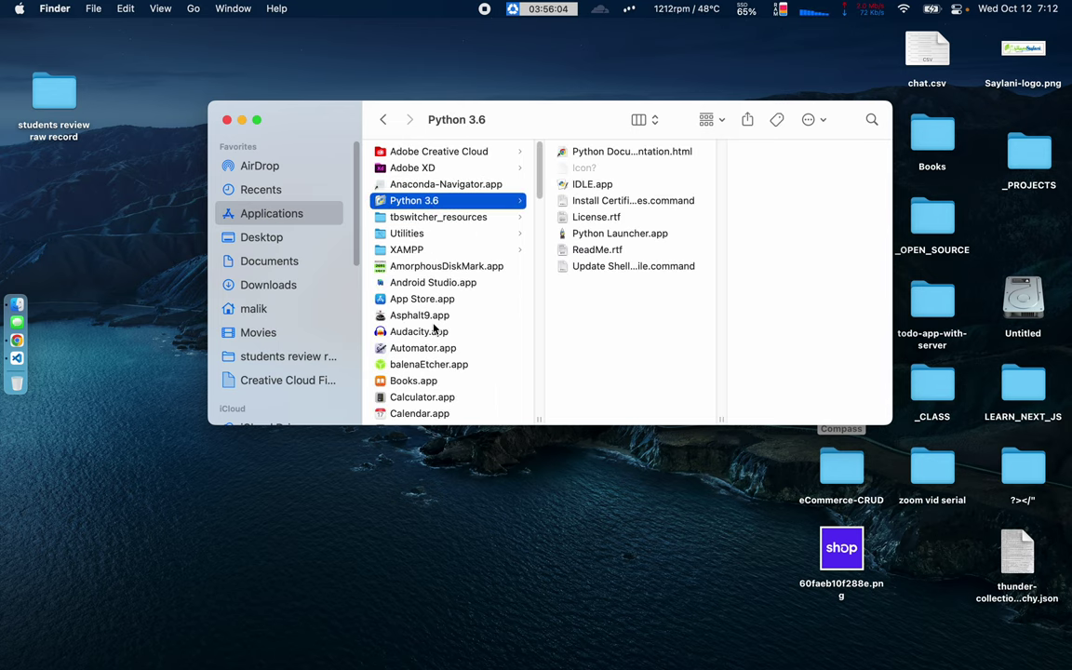
Launch MongoDB Compass.app from the Applications folder and close the Finder window
{"action": "scroll", "coordinate": [435, 308], "scroll_direction": "down", "scroll_amount": 5}
{"action": "scroll", "coordinate": [434, 328], "scroll_direction": "down", "scroll_amount": 10}
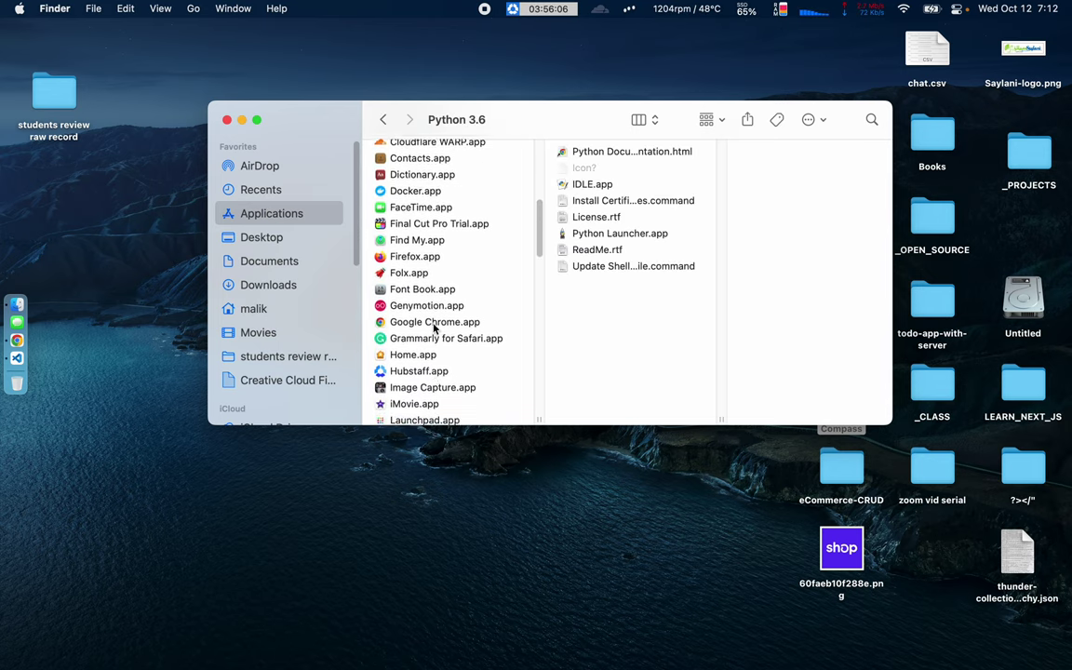
{"action": "scroll", "coordinate": [434, 327], "scroll_direction": "down", "scroll_amount": 5}
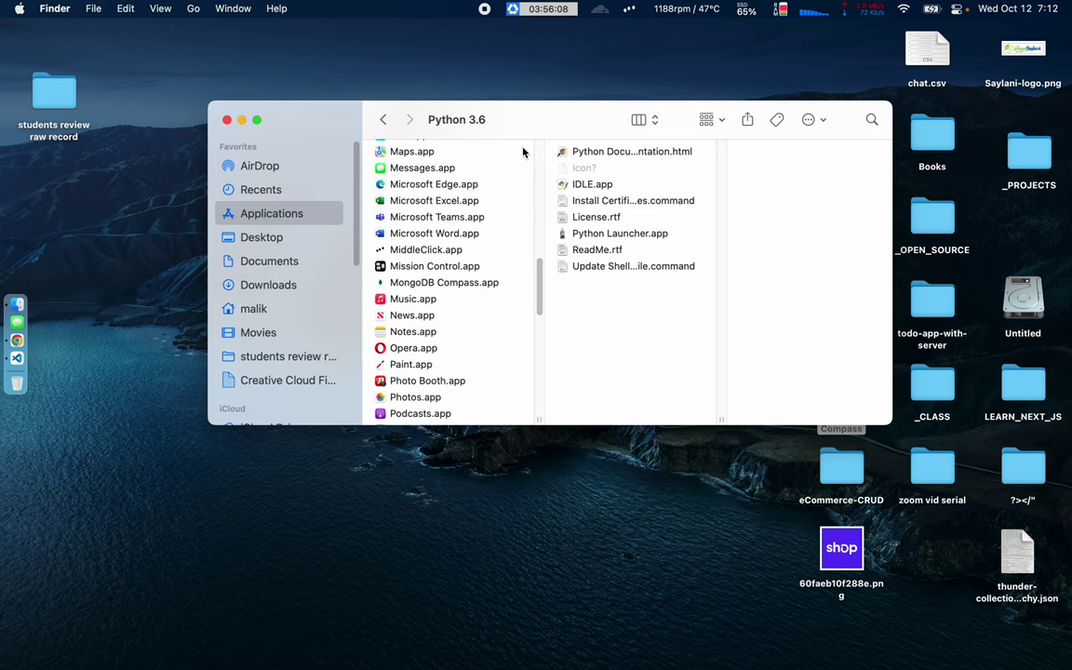
{"action": "left_click_drag", "start_coordinate": [558, 122], "coordinate": [467, 104]}
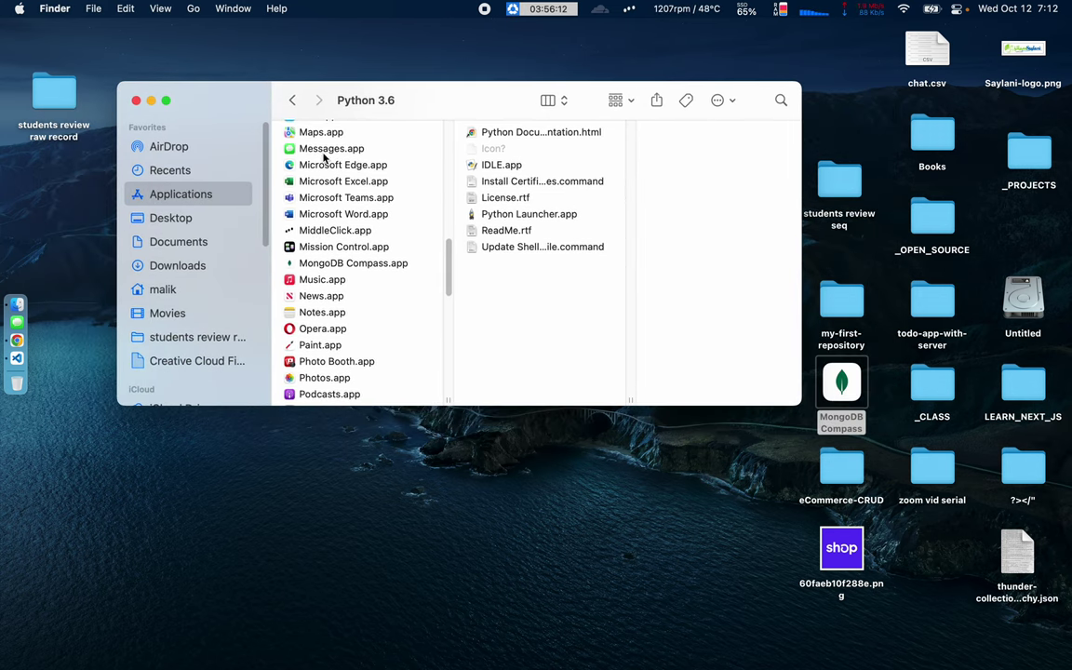
{"action": "scroll", "coordinate": [326, 201], "scroll_direction": "up", "scroll_amount": 3}
{"action": "scroll", "coordinate": [326, 199], "scroll_direction": "up", "scroll_amount": 2}
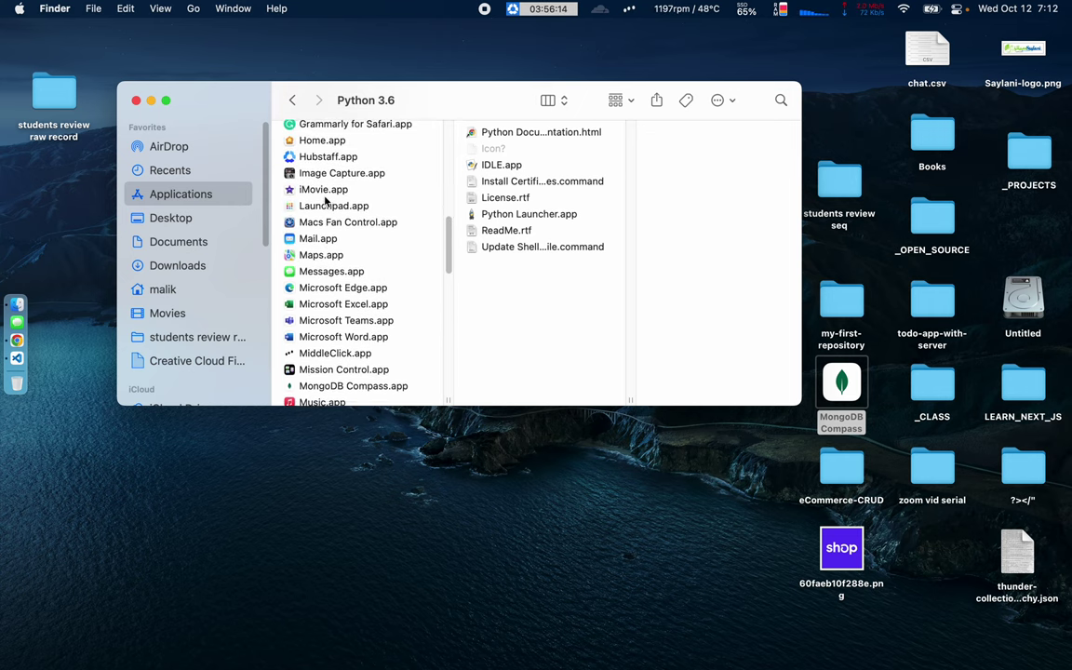
{"action": "scroll", "coordinate": [326, 200], "scroll_direction": "down", "scroll_amount": 1}
{"action": "scroll", "coordinate": [326, 200], "scroll_direction": "down", "scroll_amount": 3}
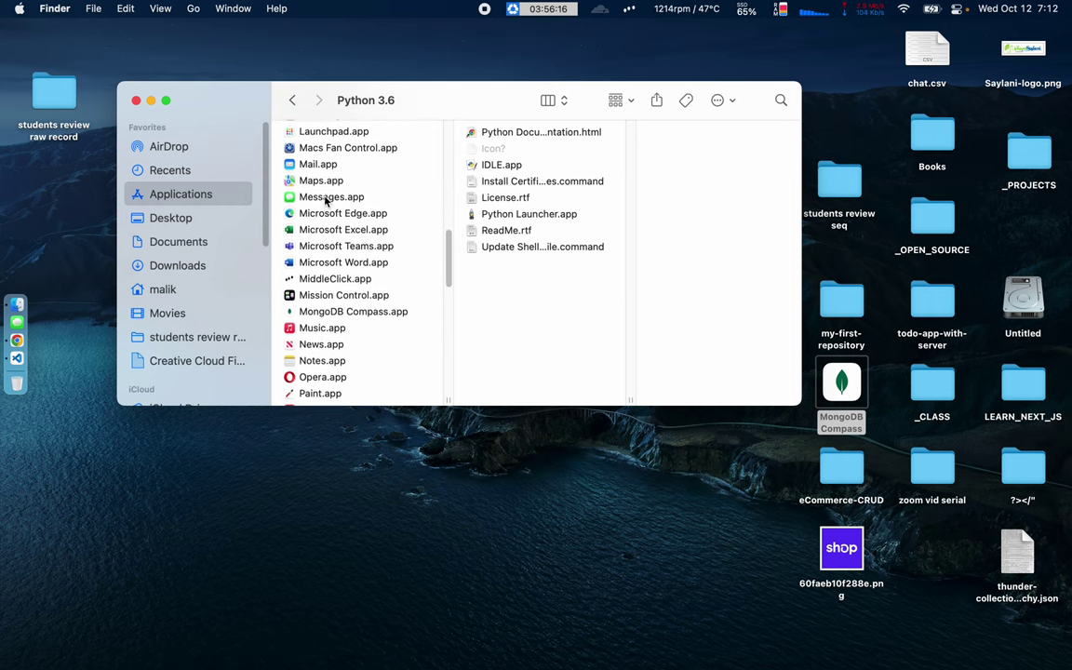
{"action": "left_click", "coordinate": [349, 311]}
{"action": "double_click", "coordinate": [348, 313]}
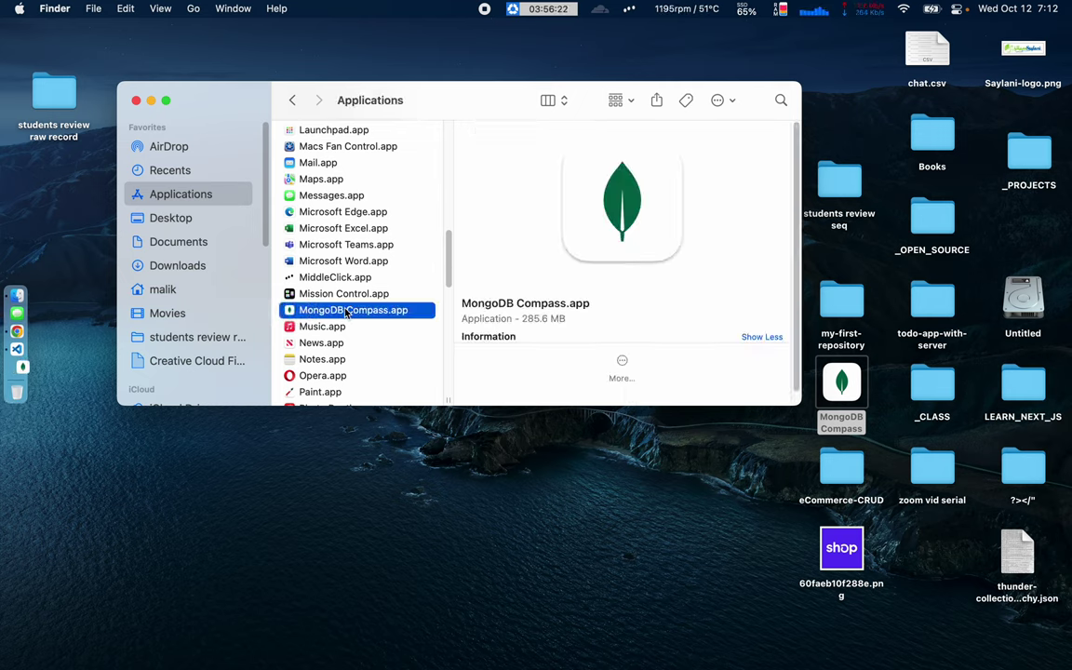
{"action": "left_click", "coordinate": [596, 316]}
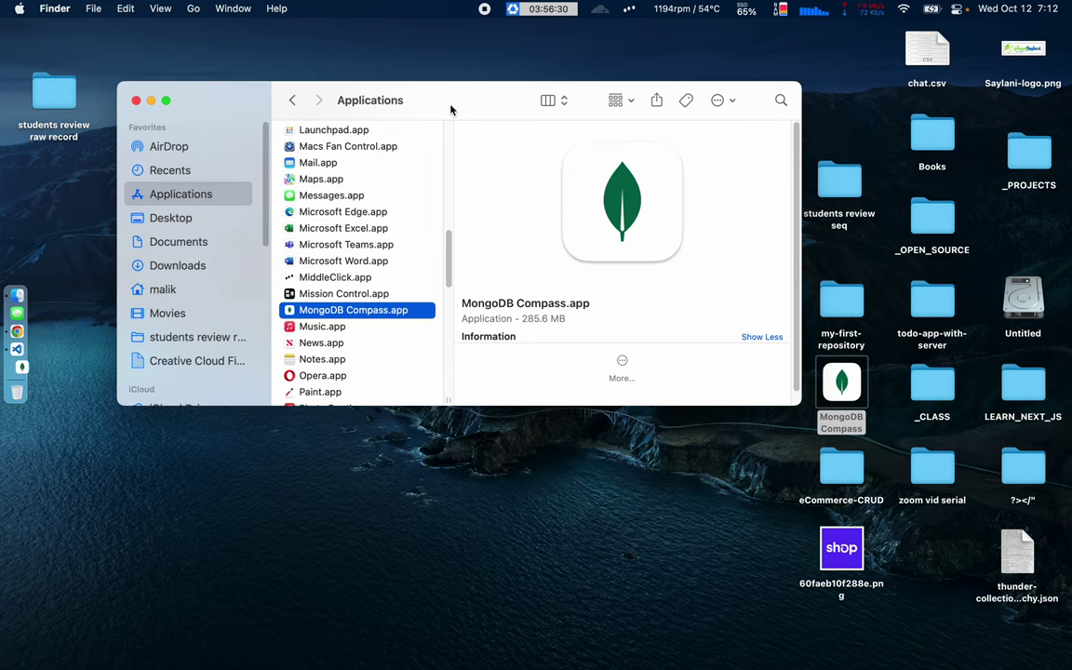
{"action": "left_click", "coordinate": [135, 105]}
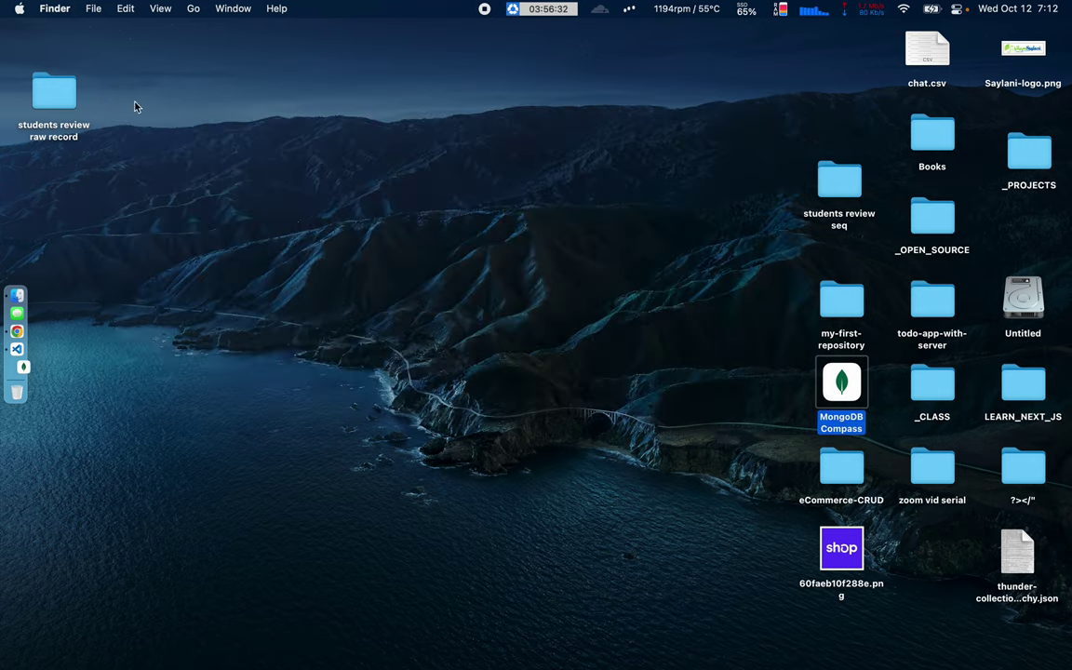
Switch to Chrome, close the MongoDB Compass download page, and return to the desktop with MongoDB Compass
{"action": "key", "text": "ctrl+Right"}
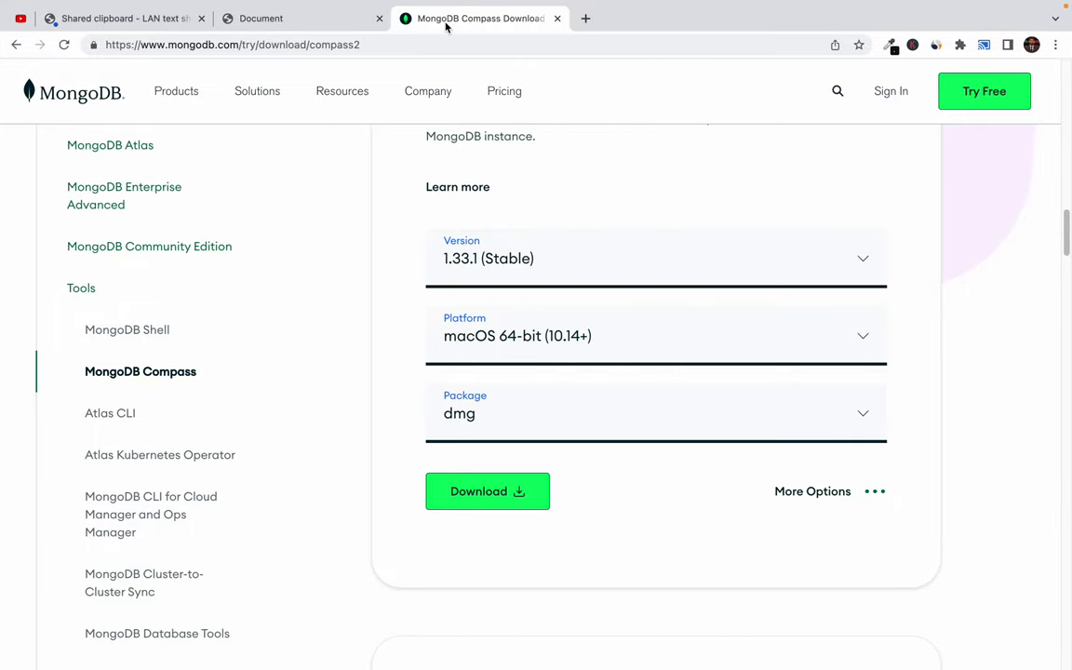
{"action": "left_click", "coordinate": [556, 19]}
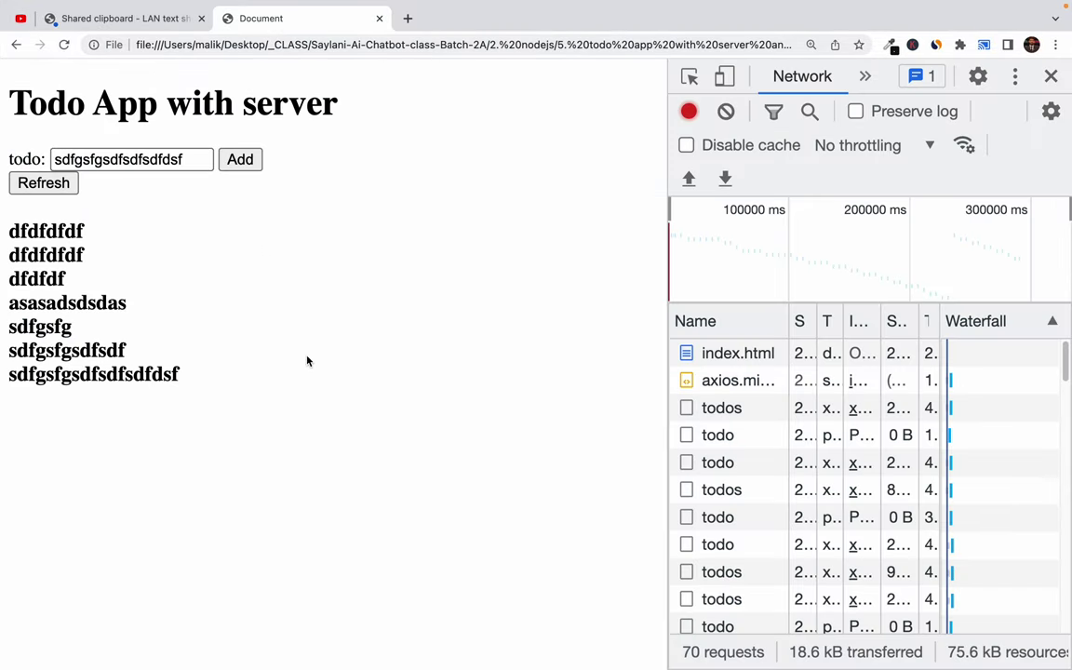
{"action": "key", "text": "ctrl+Left"}
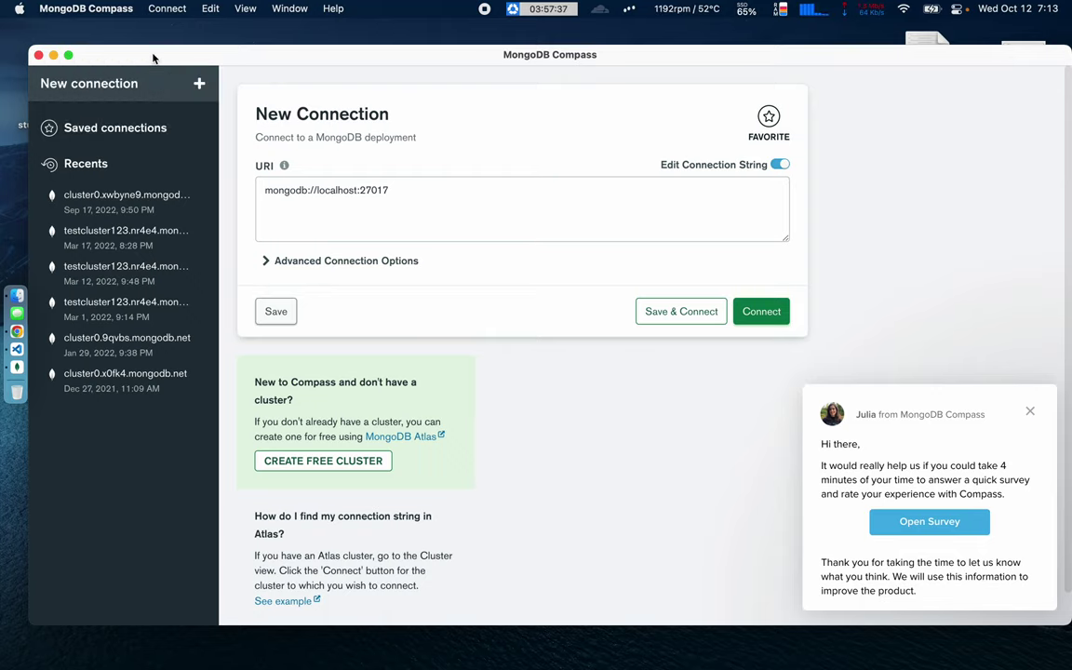
Dismiss the survey message and clear the default connection string from the new connection's URI
{"action": "mouse_move", "coordinate": [140, 54]}
{"action": "left_mouse_down"}
{"action": "mouse_move", "coordinate": [153, 28]}
{"action": "mouse_move", "coordinate": [158, 48]}
{"action": "left_mouse_up"}
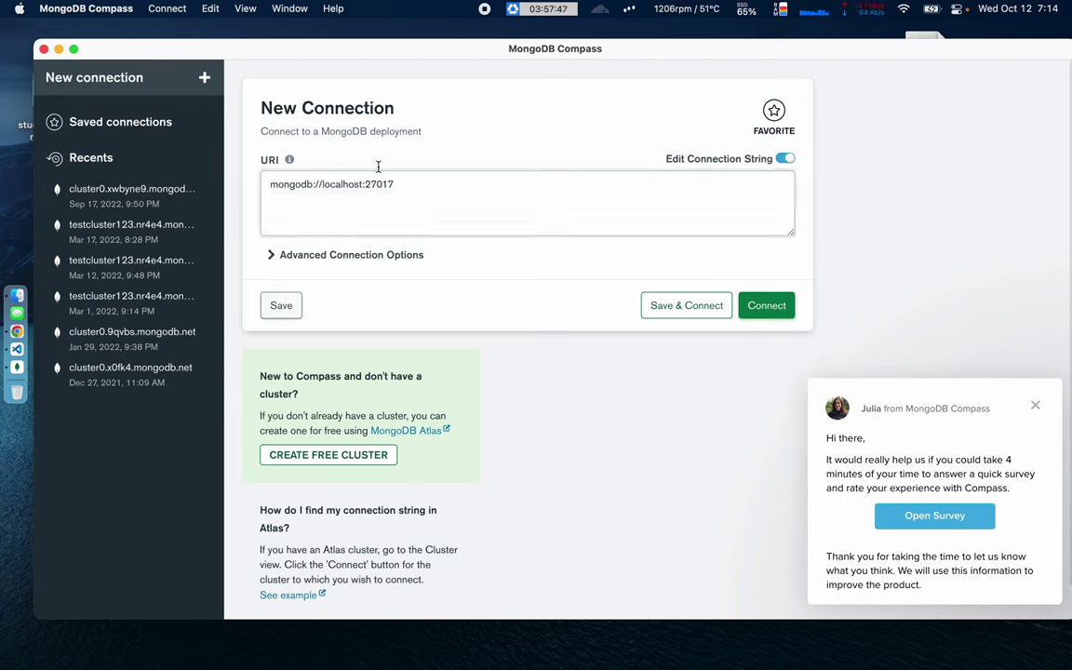
{"action": "left_click", "coordinate": [267, 163]}
{"action": "left_click", "coordinate": [1035, 406]}
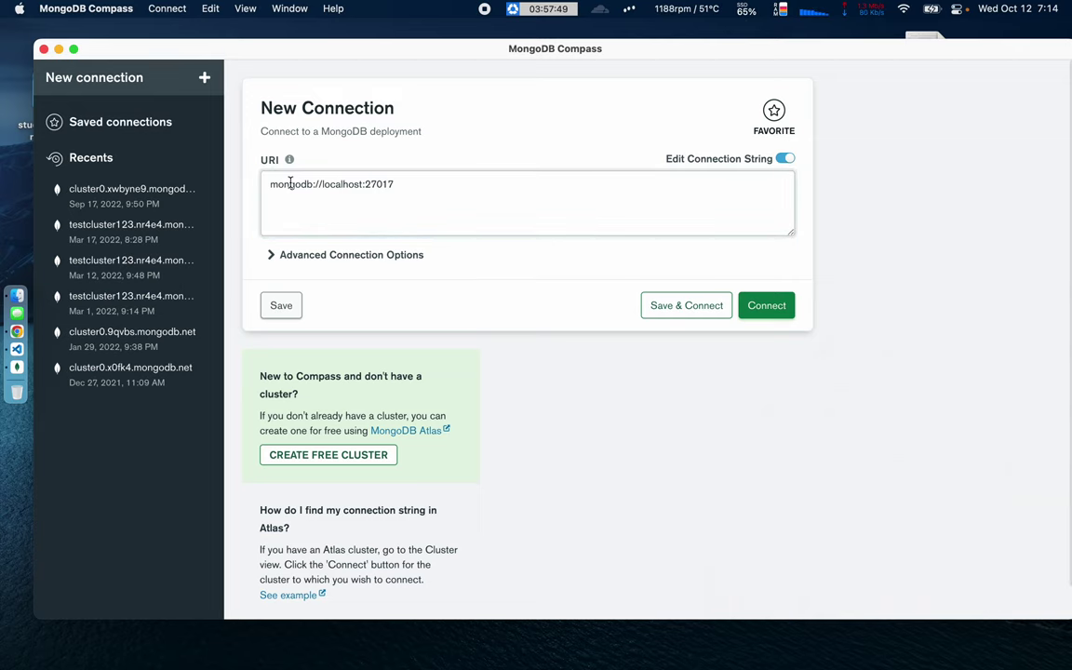
{"action": "left_click_drag", "start_coordinate": [274, 185], "coordinate": [392, 183]}
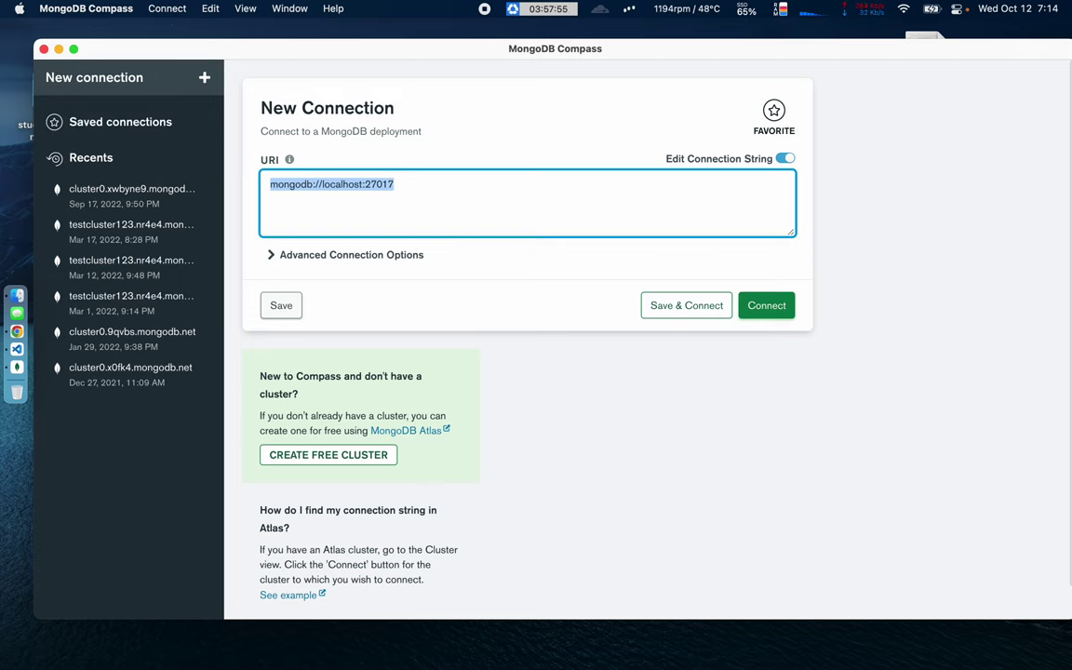
{"action": "key", "text": "BackSpace"}
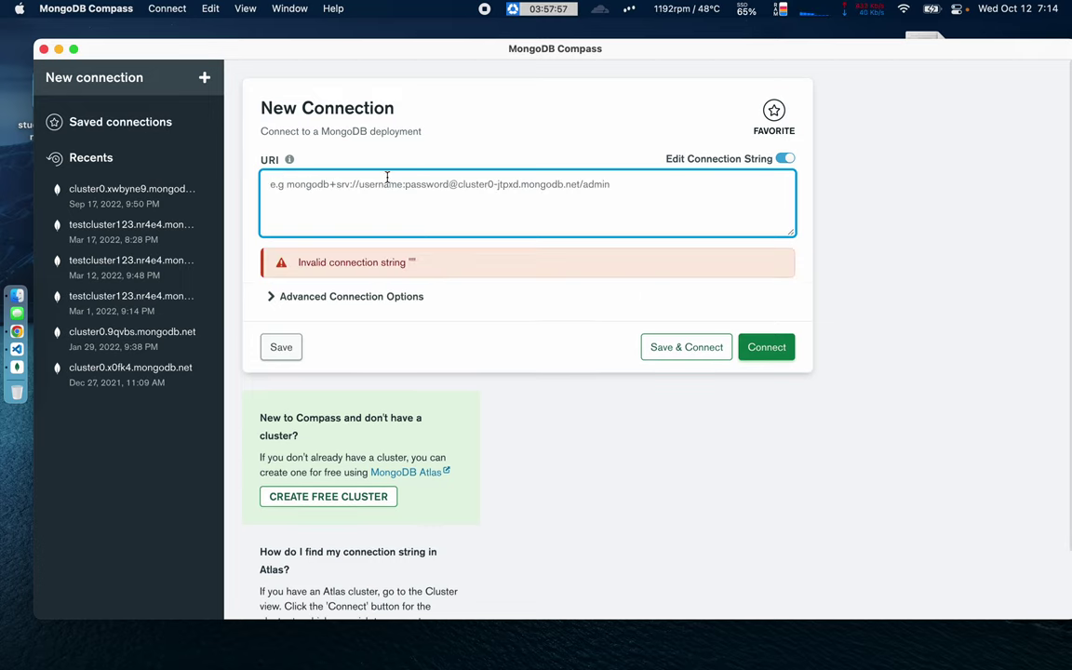
Switch to Visual Studio Code, open server.mjs from the "5. todo app with server and database" folder, and hide the file explorer
{"action": "key", "text": "super+Tab"}
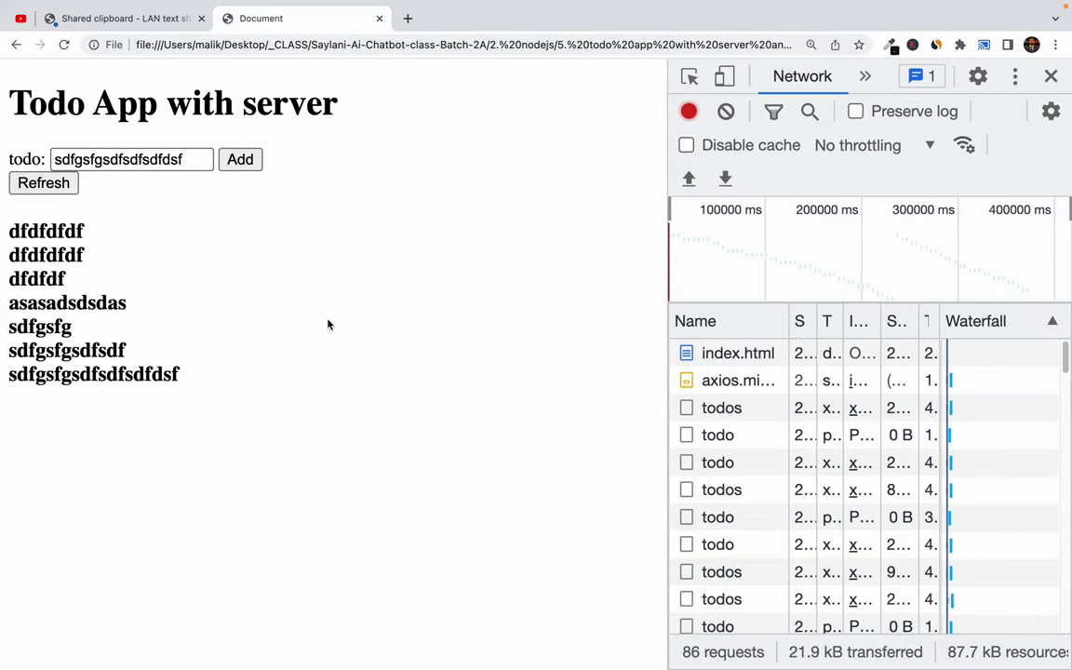
{"action": "key", "text": "super+Tab"}
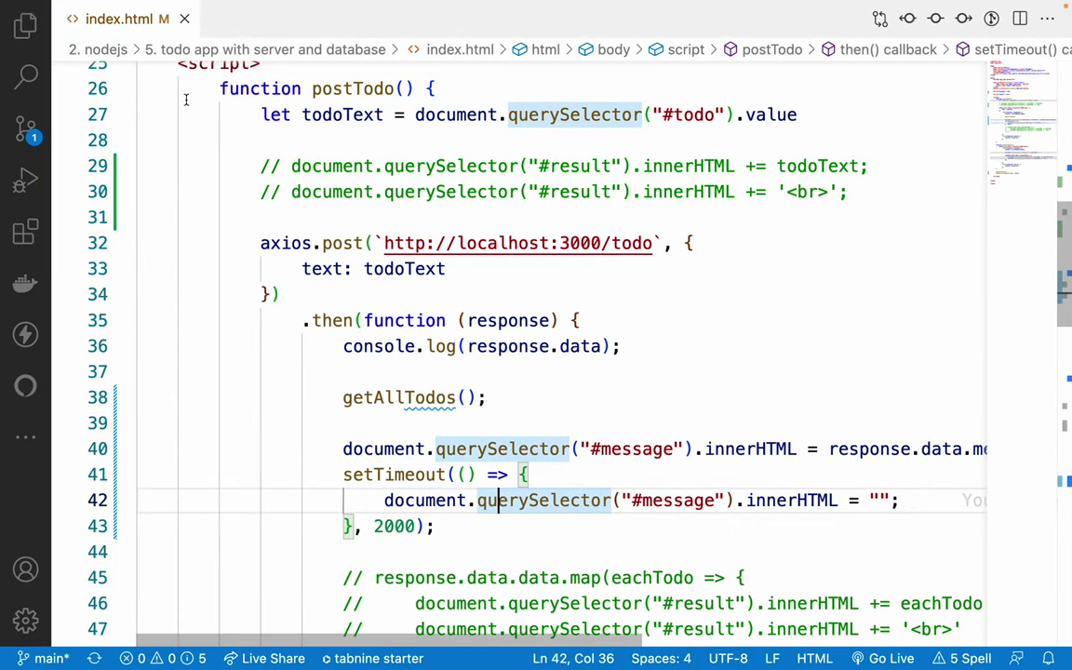
{"action": "left_click", "coordinate": [25, 25]}
{"action": "left_click", "coordinate": [135, 356]}
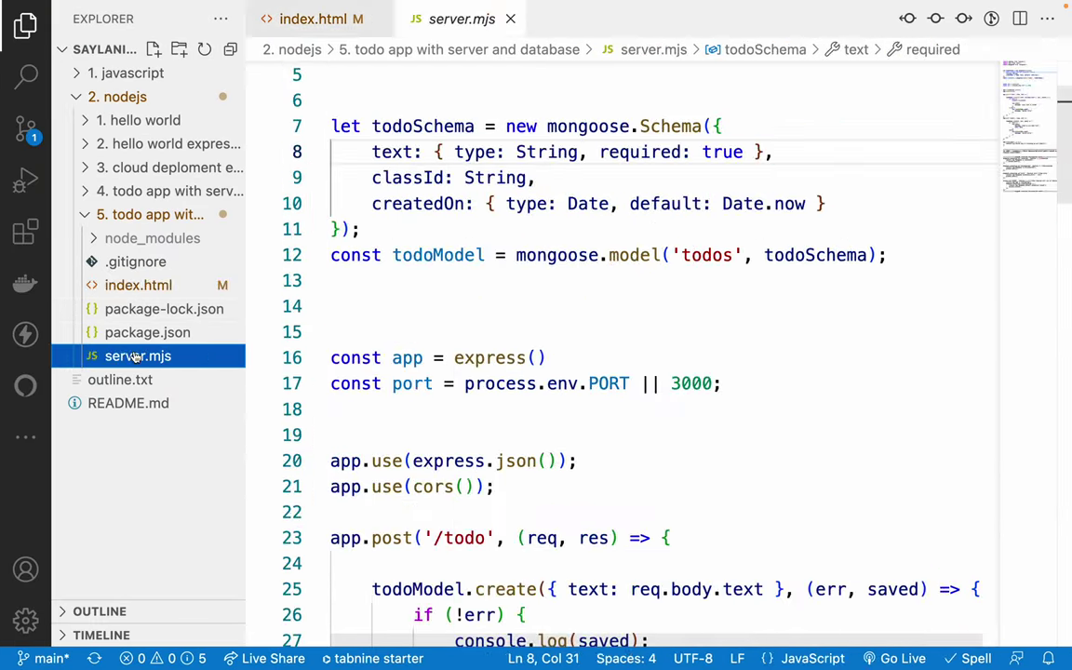
{"action": "key", "text": "super+b"}
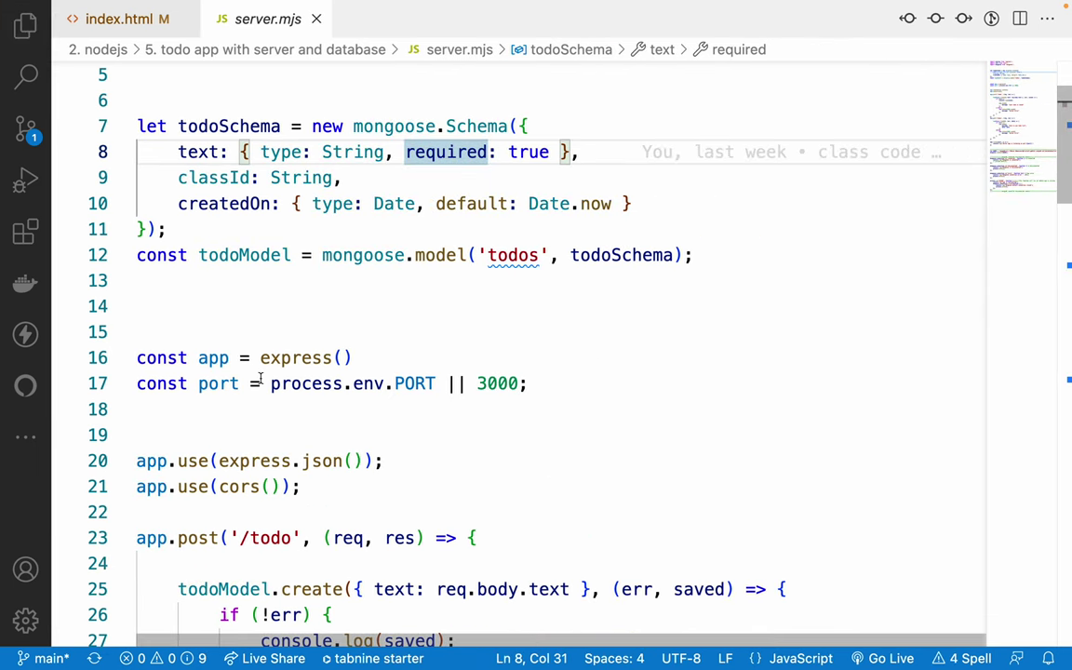
Copy the full MongoDB connection string assigned to dbURI in server.mjs, without its quotes, and switch back to MongoDB Compass
{"action": "scroll", "coordinate": [261, 379], "scroll_direction": "down", "scroll_amount": 15}
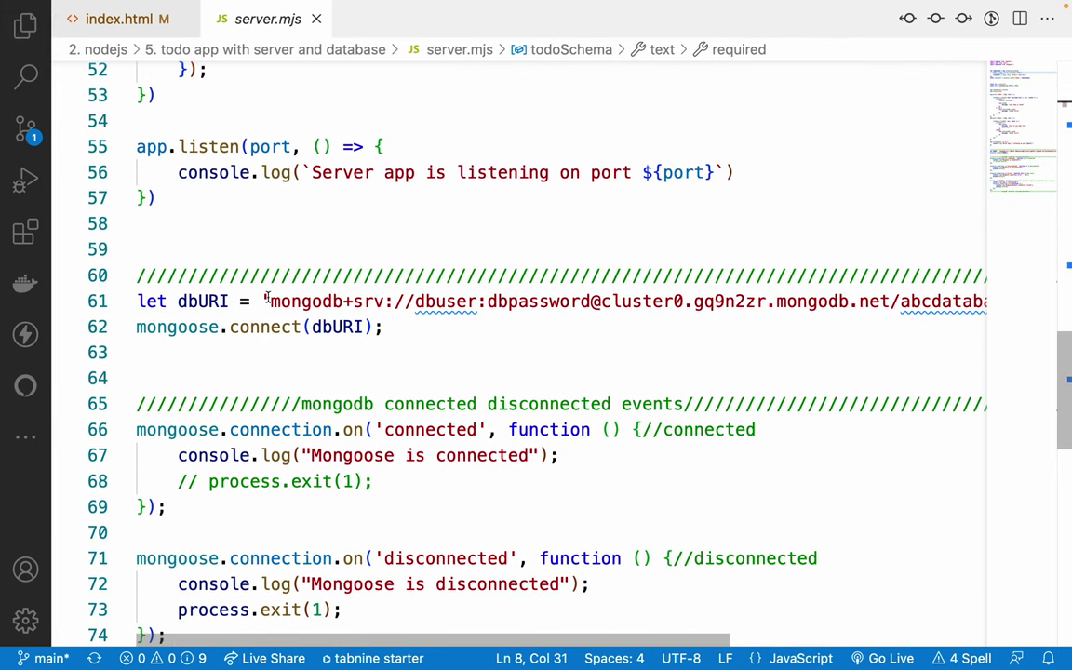
{"action": "left_click", "coordinate": [267, 300]}
{"action": "key", "text": "shift+End"}
{"action": "key", "text": "shift+Home"}
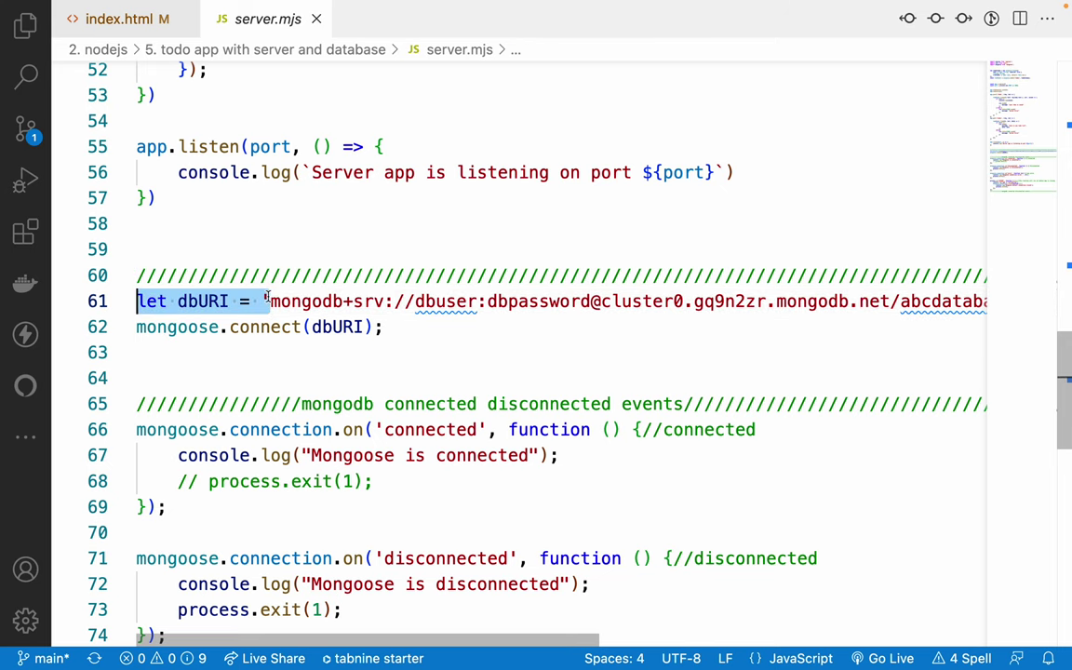
{"action": "key", "text": "shift+End"}
{"action": "key", "text": "super+c"}
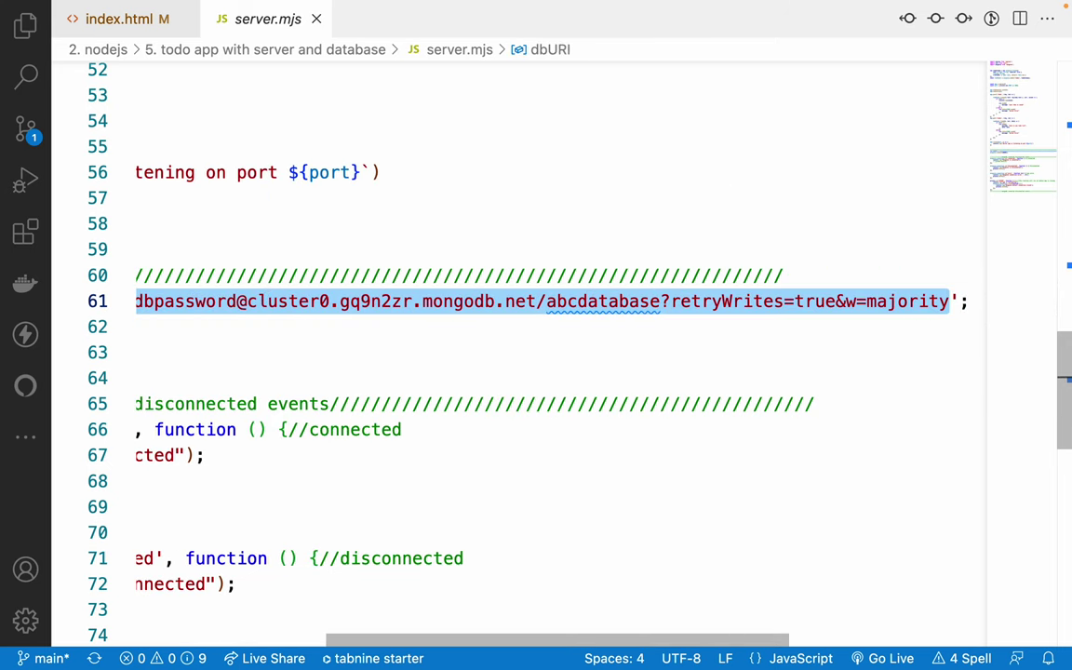
{"action": "scroll", "coordinate": [417, 360], "scroll_direction": "left", "scroll_amount": 5}
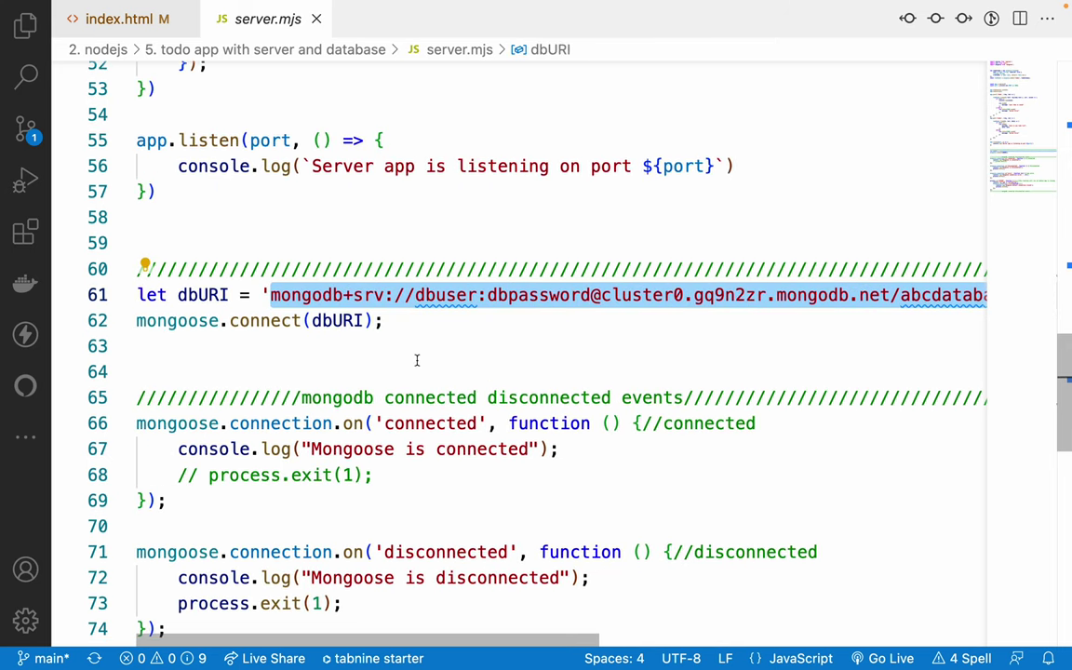
{"action": "scroll", "coordinate": [417, 361], "scroll_direction": "right", "scroll_amount": 2}
{"action": "scroll", "coordinate": [417, 360], "scroll_direction": "right", "scroll_amount": 5}
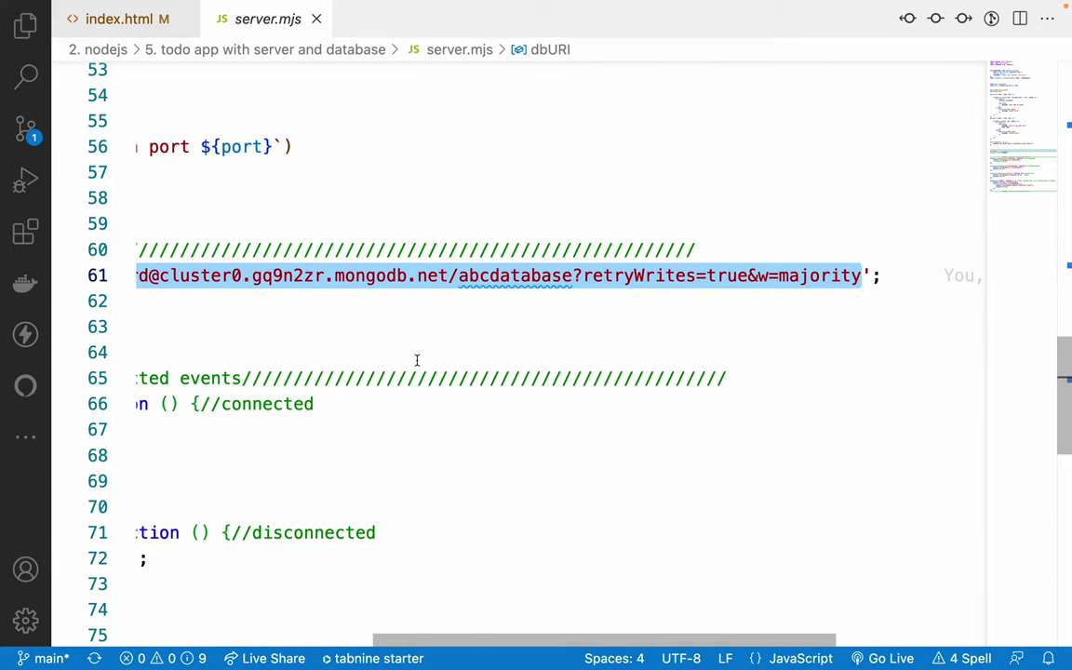
{"action": "scroll", "coordinate": [417, 360], "scroll_direction": "left", "scroll_amount": 7}
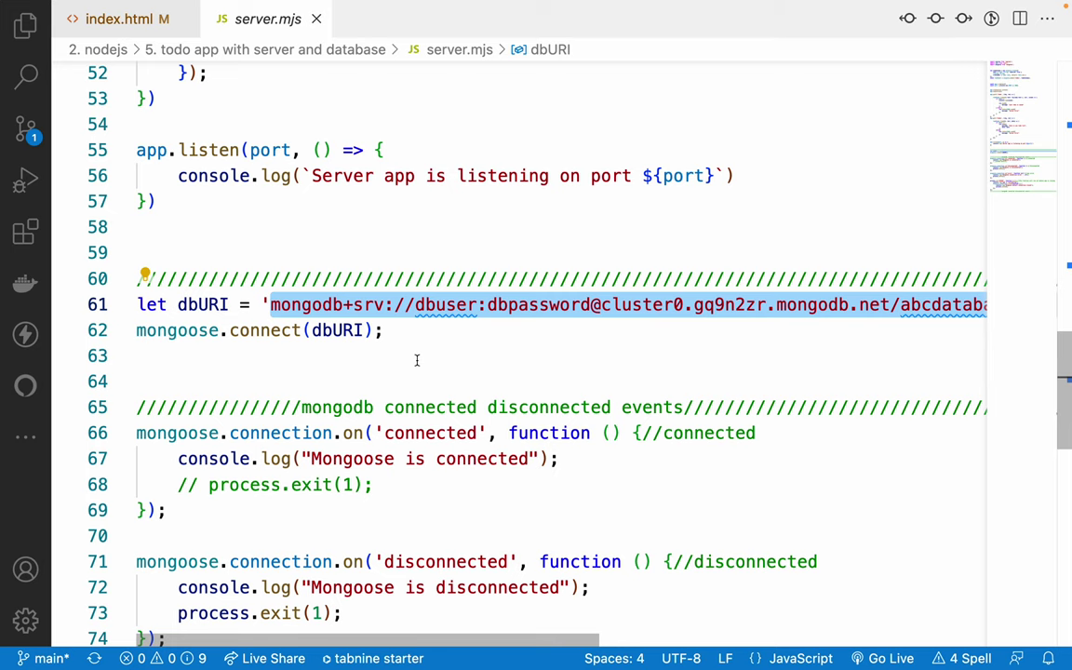
{"action": "key", "text": "ctrl+Left"}
{"action": "key", "text": "ctrl+Left"}
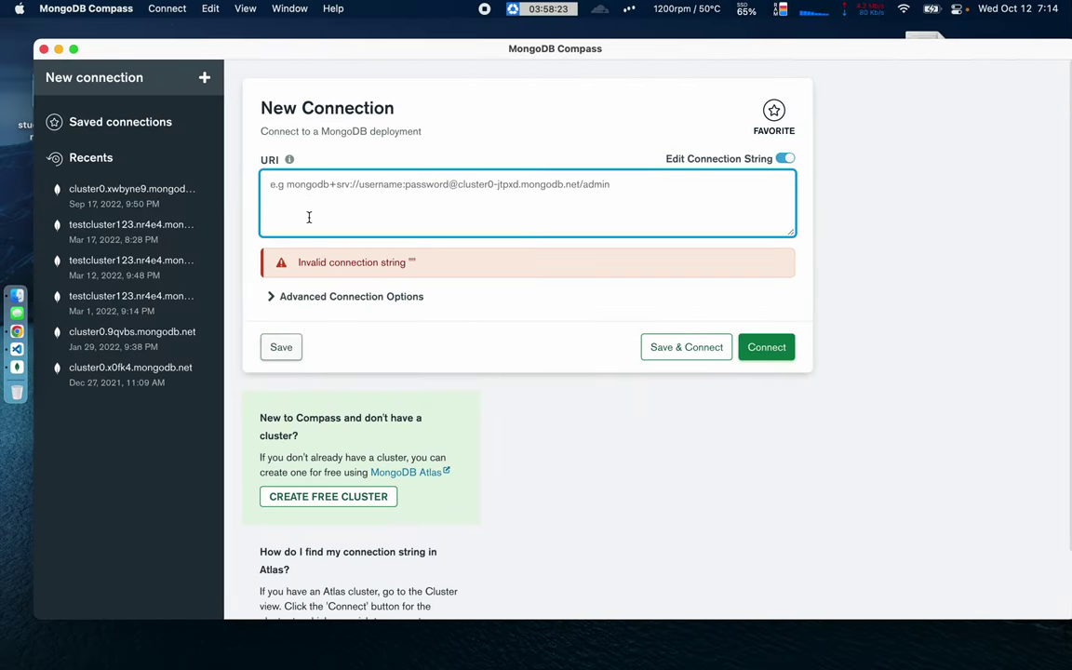
Paste the copied connection string with its database password as the URI, save it as the blue favorite "todo database", and connect
{"action": "key", "text": "super+v"}
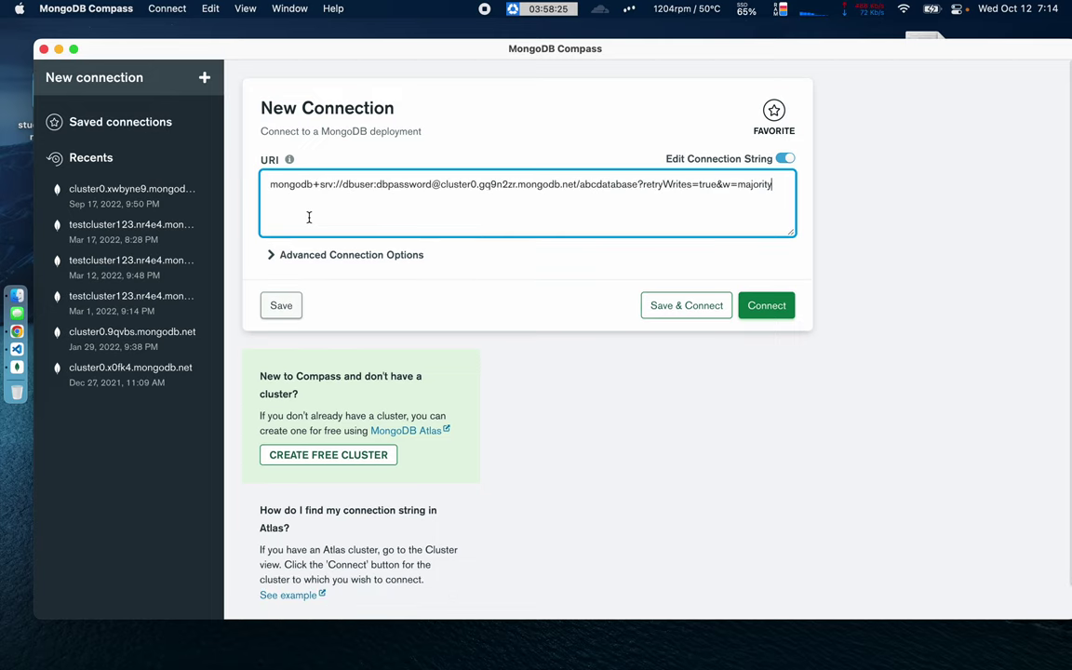
{"action": "left_click", "coordinate": [680, 313]}
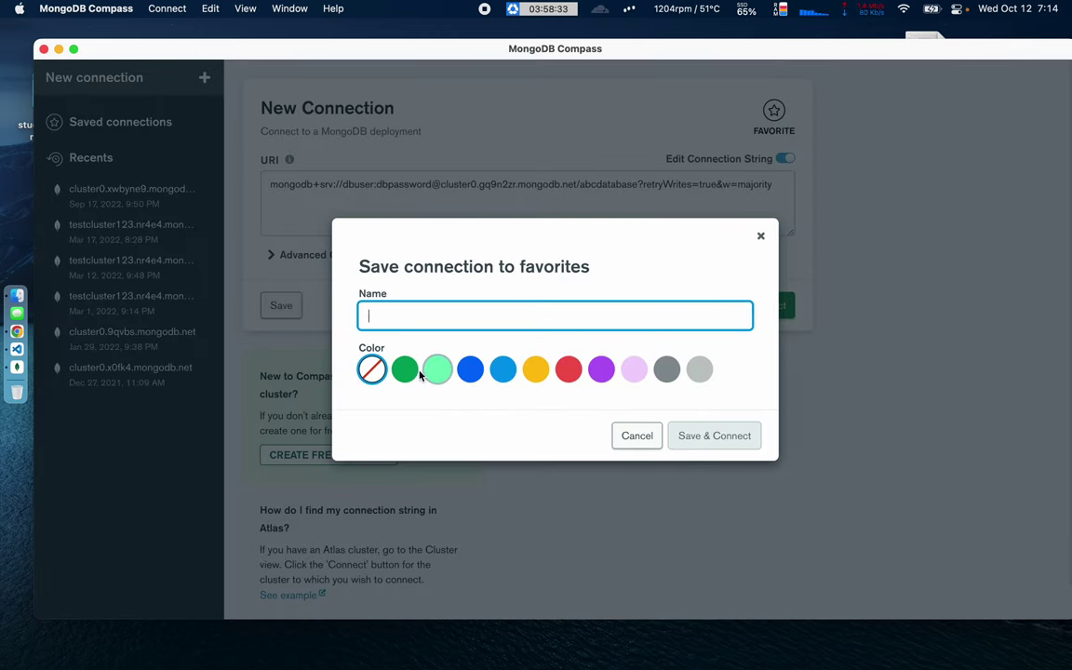
{"action": "left_click", "coordinate": [473, 373]}
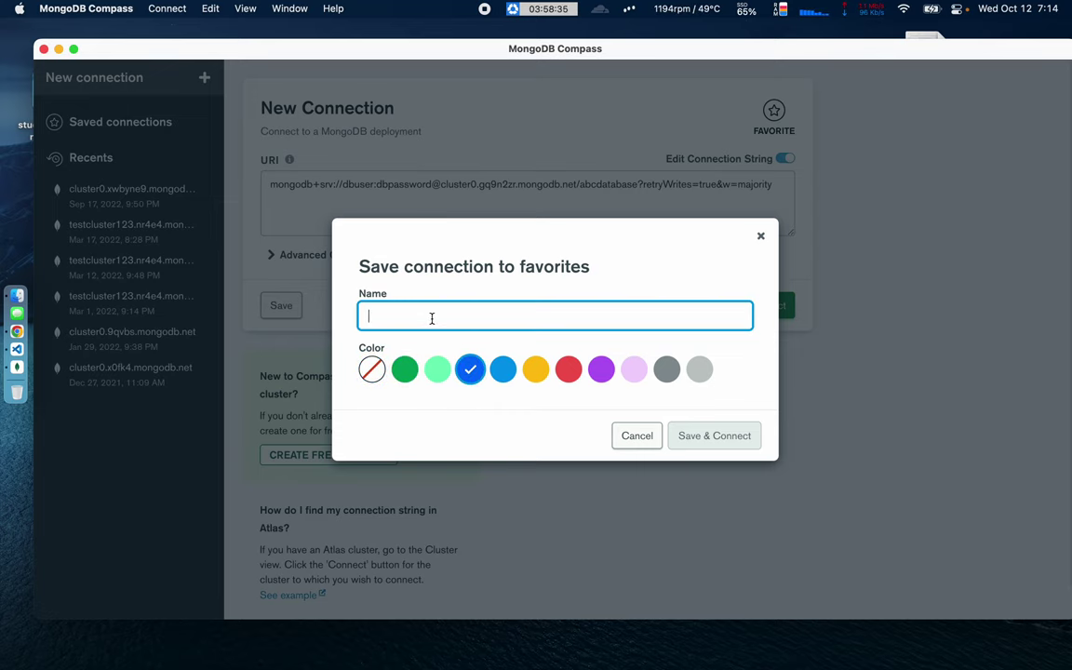
{"action": "type", "text": "todo data"}
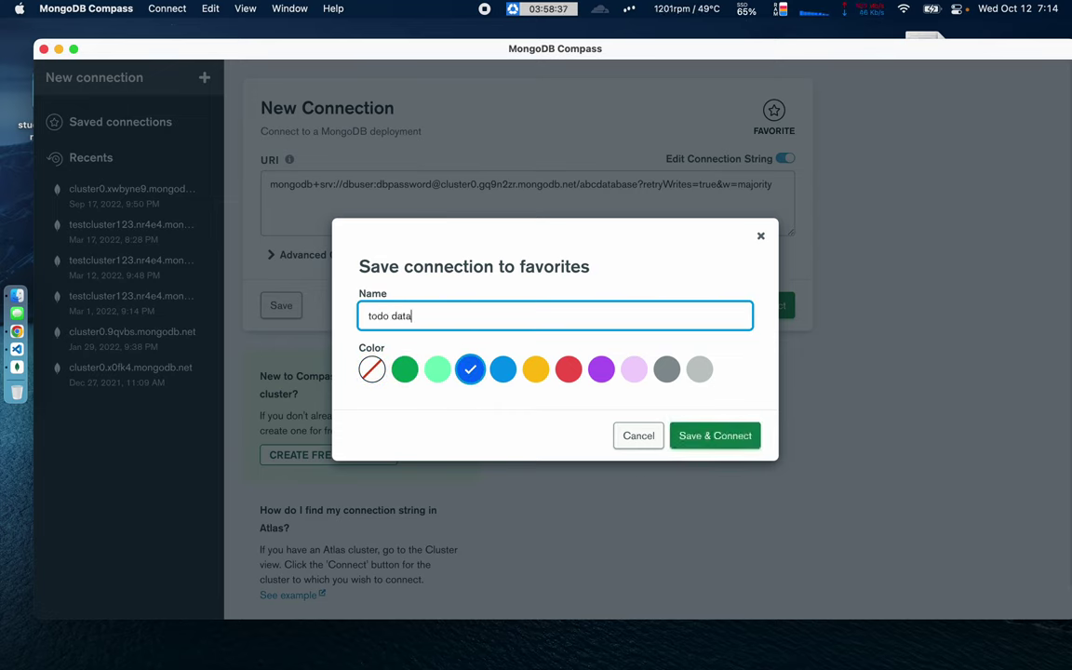
{"action": "type", "text": "base"}
{"action": "left_click", "coordinate": [706, 436]}
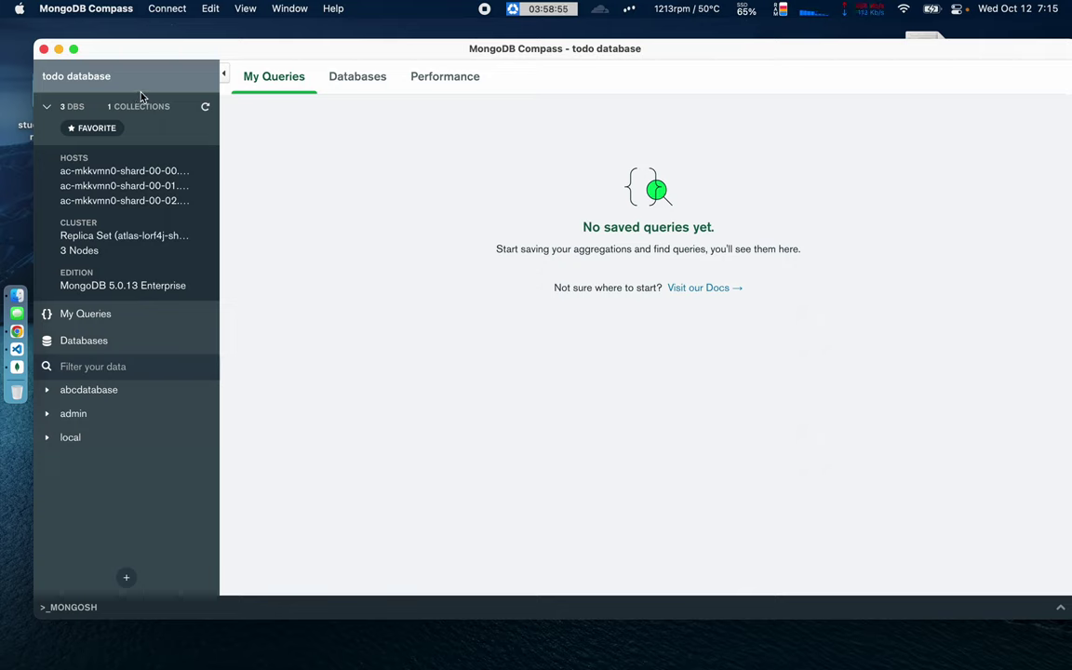
List the connected cluster's databases and close the MongoDB Compass window
{"action": "left_click", "coordinate": [357, 83]}
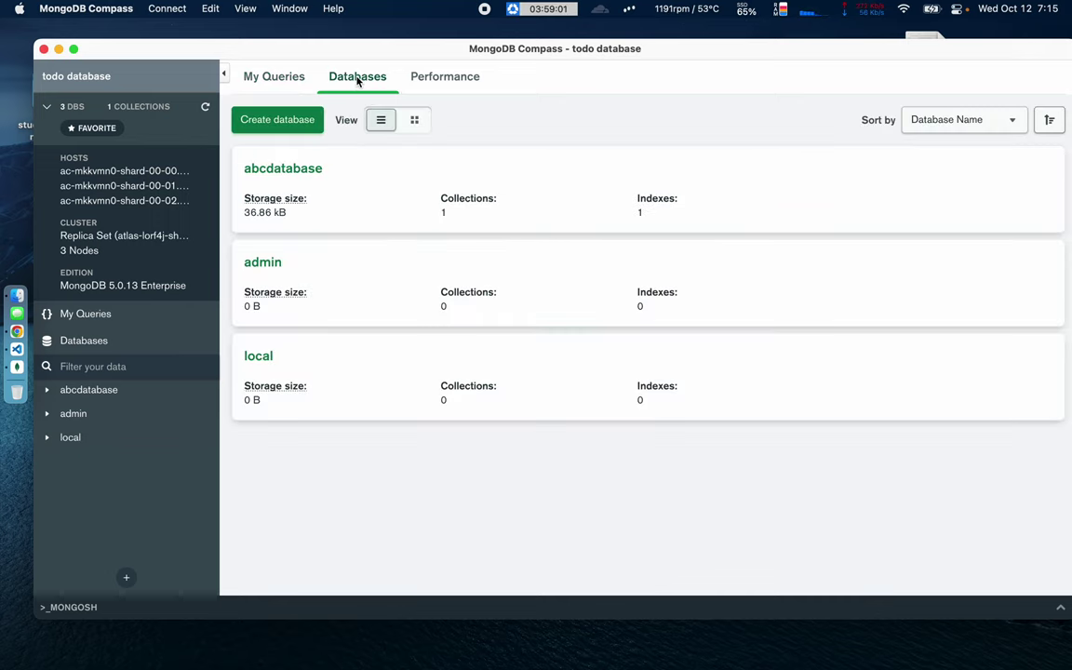
{"action": "left_click_drag", "start_coordinate": [143, 48], "coordinate": [144, 27]}
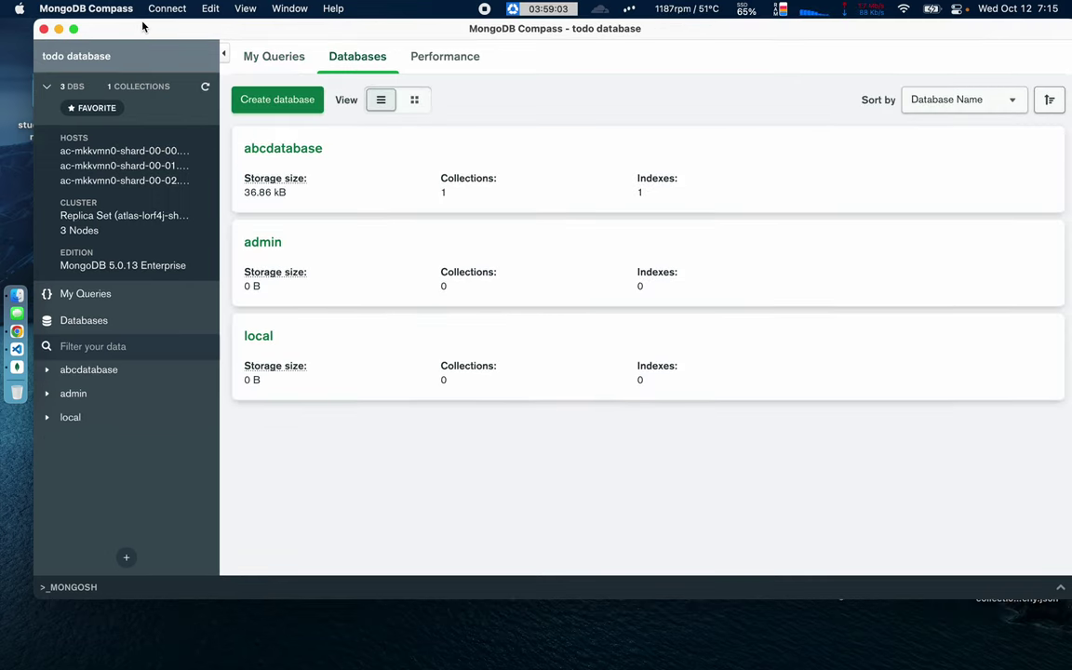
{"action": "left_click", "coordinate": [44, 30]}
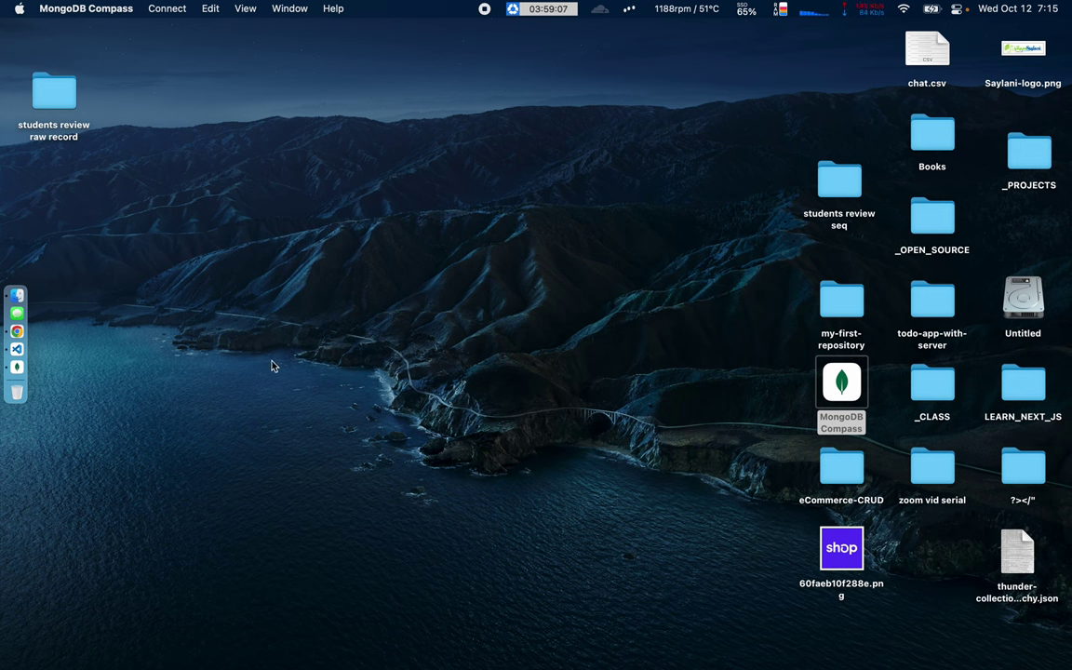
Reopen MongoDB Compass, close the duplicate window, and connect with the saved "todo database" connection
{"action": "left_click", "coordinate": [28, 374]}
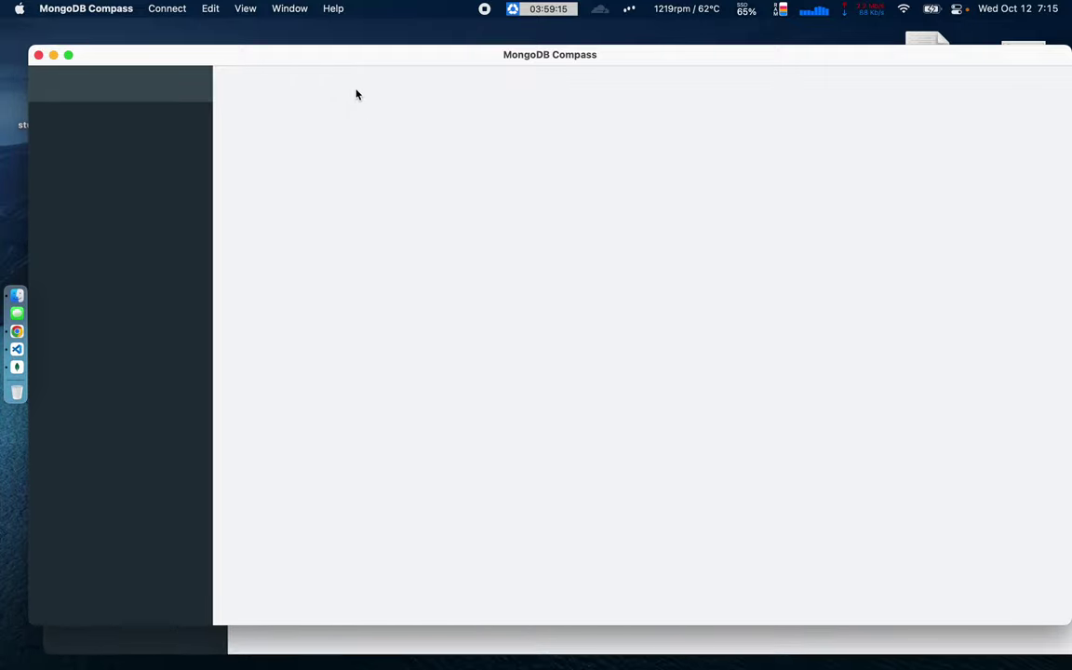
{"action": "left_click_drag", "start_coordinate": [268, 64], "coordinate": [506, 127]}
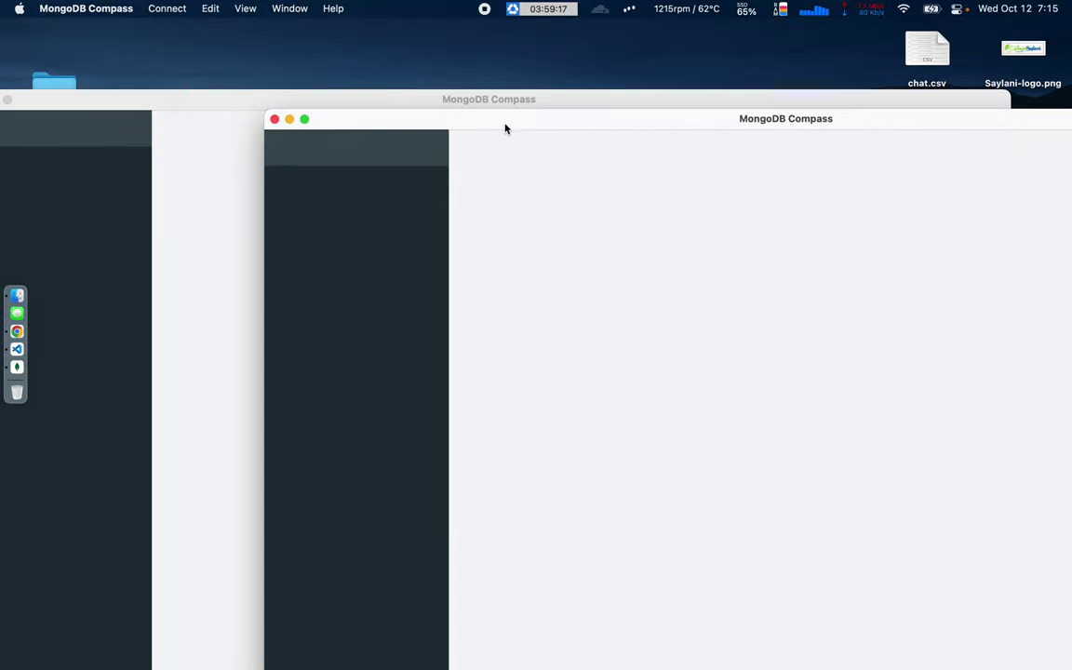
{"action": "left_click", "coordinate": [276, 120]}
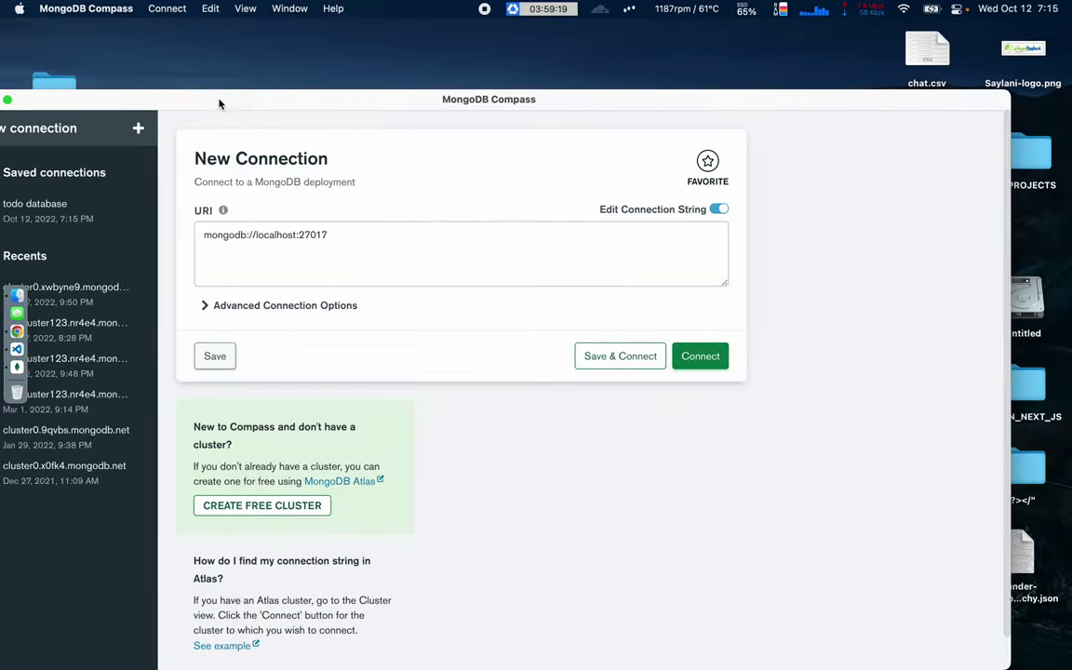
{"action": "left_click_drag", "start_coordinate": [220, 102], "coordinate": [363, 47]}
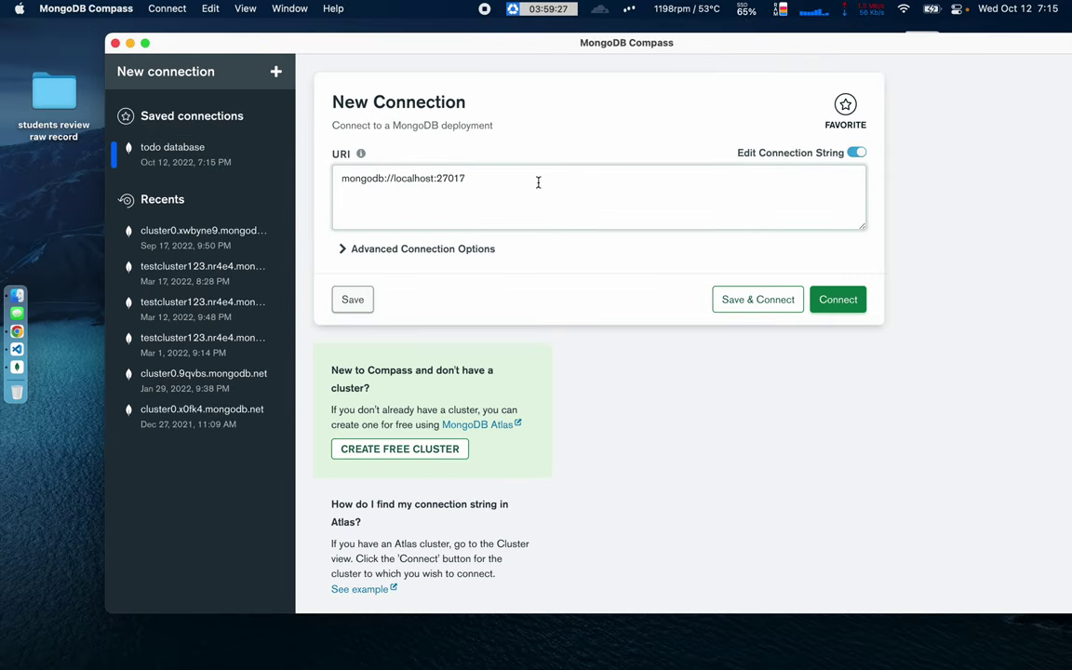
{"action": "left_click", "coordinate": [150, 154]}
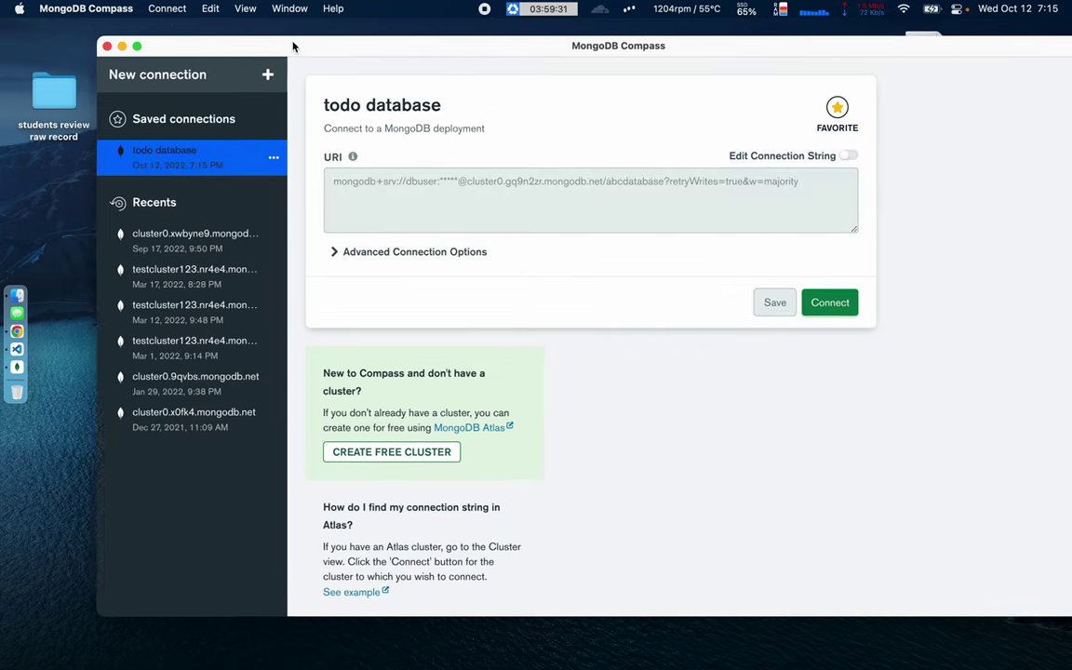
{"action": "double_click", "coordinate": [151, 182]}
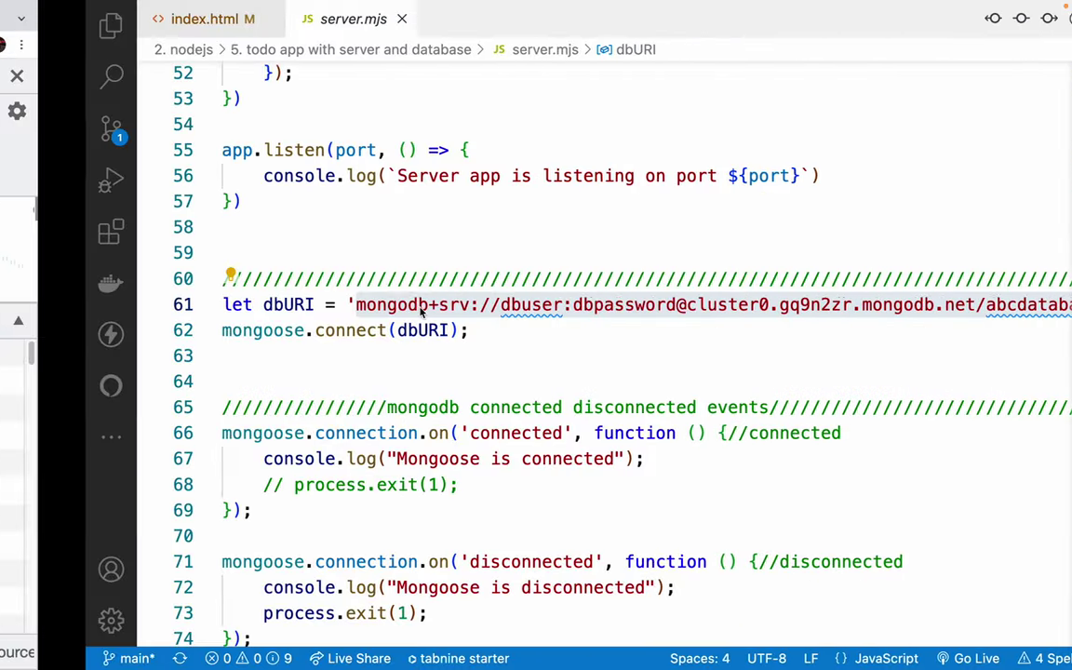
Switch to Visual Studio Code, check the database name at the end of dbURI in server.mjs, and return to MongoDB Compass
{"action": "key", "text": "ctrl+shift+super+Right"}
{"action": "scroll", "coordinate": [651, 349], "scroll_direction": "right", "scroll_amount": 10}
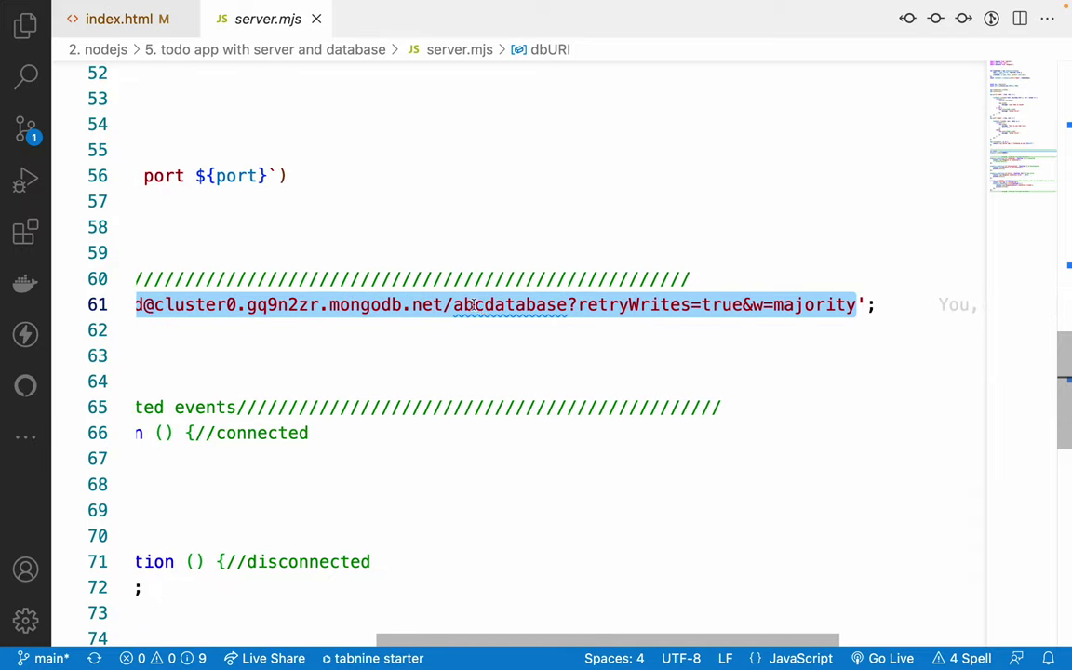
{"action": "double_click", "coordinate": [506, 306]}
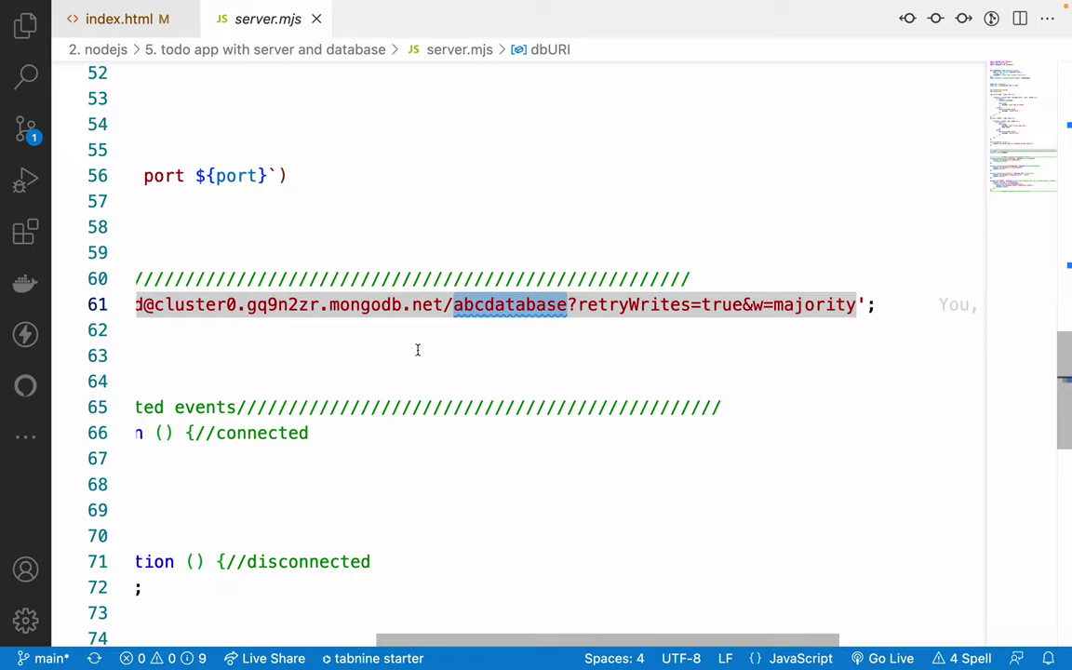
{"action": "key", "text": "ctrl+Left"}
{"action": "key", "text": "ctrl+Left"}
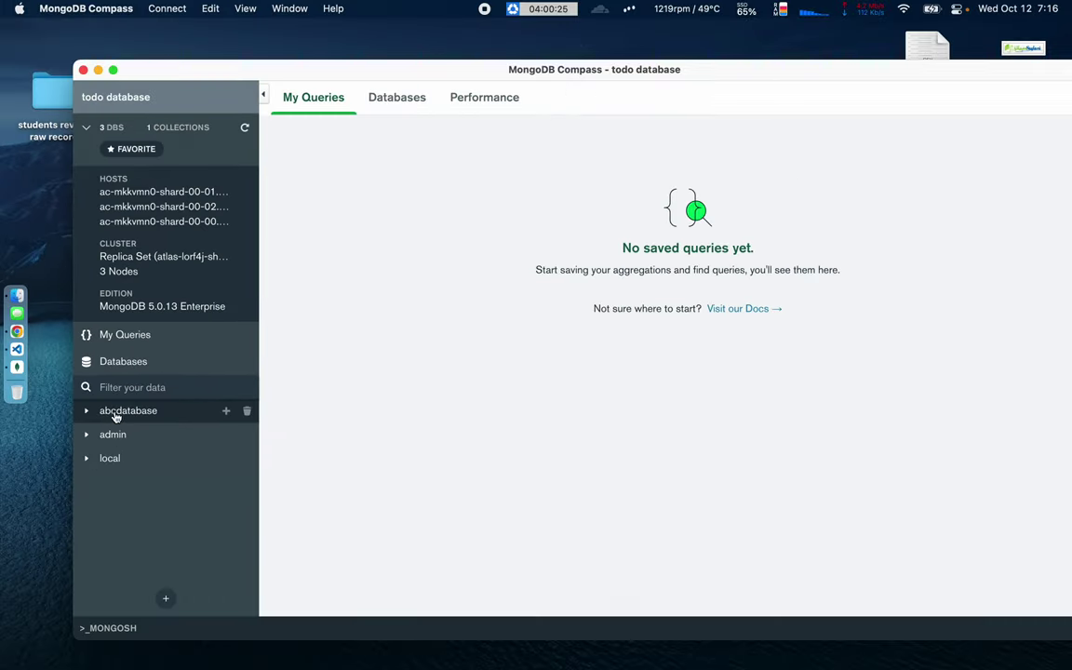
Open the todos collection in abcdatabase and look through its stored documents in the enlarged window
{"action": "left_click", "coordinate": [115, 416]}
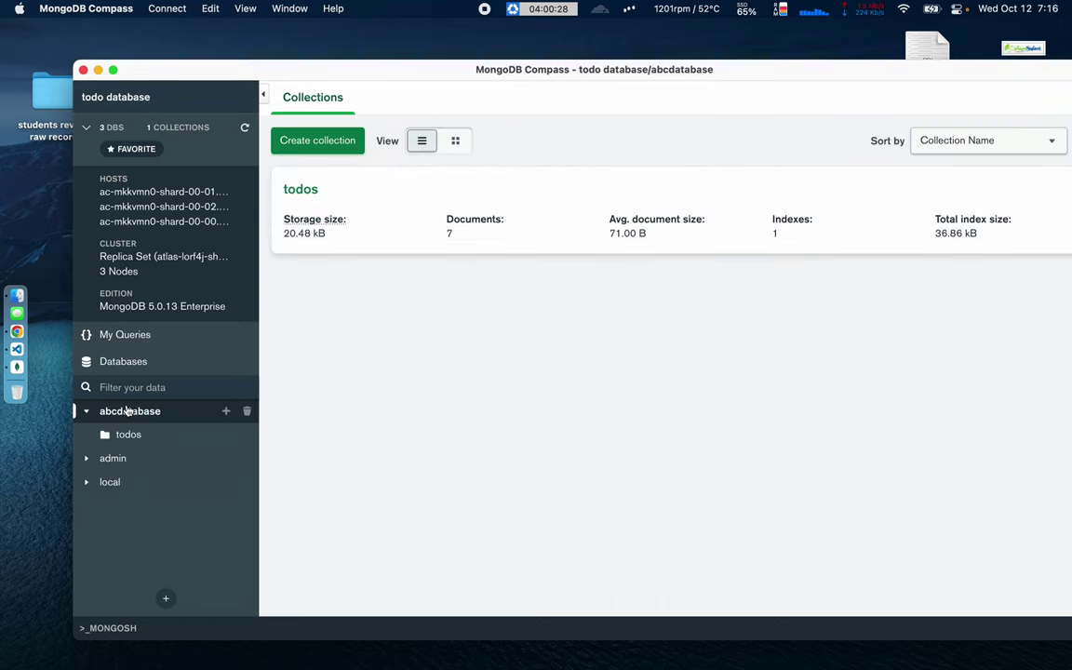
{"action": "double_click", "coordinate": [264, 73]}
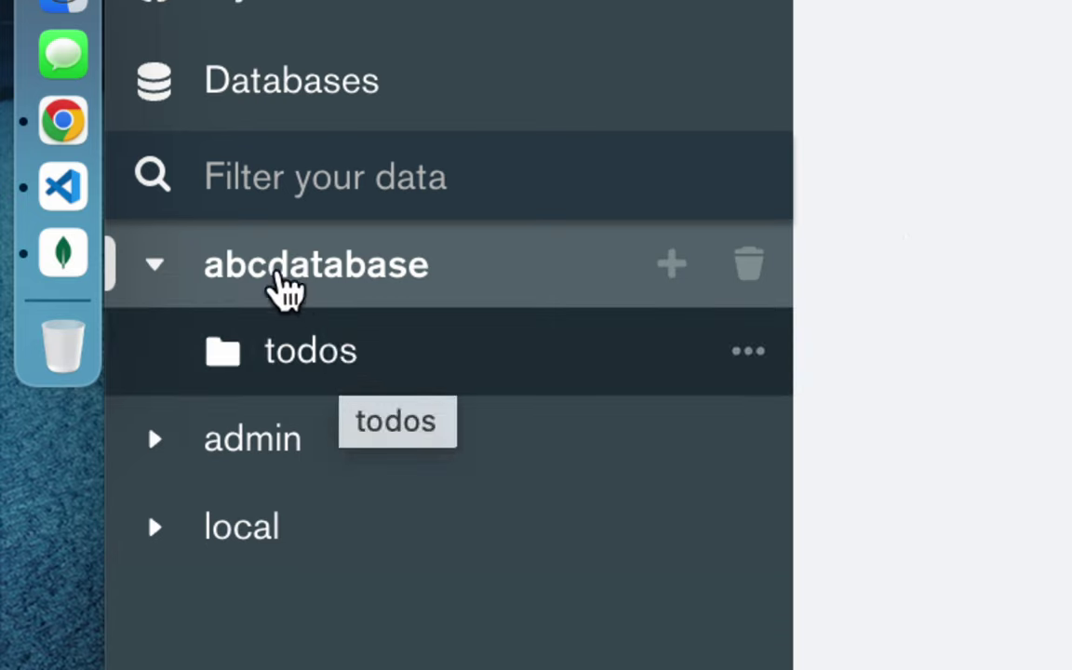
{"action": "left_click", "coordinate": [328, 354]}
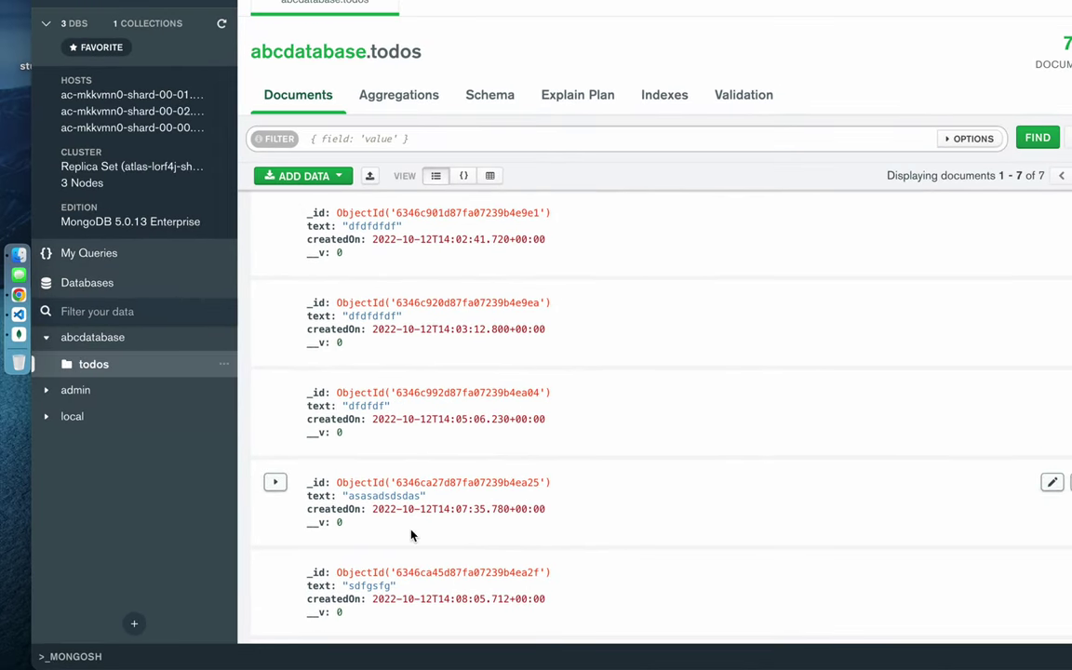
{"action": "scroll", "coordinate": [411, 559], "scroll_direction": "down", "scroll_amount": 3}
{"action": "scroll", "coordinate": [413, 535], "scroll_direction": "up", "scroll_amount": 3}
{"action": "mouse_move", "coordinate": [411, 534]}
{"action": "mouse_move", "coordinate": [338, 208]}
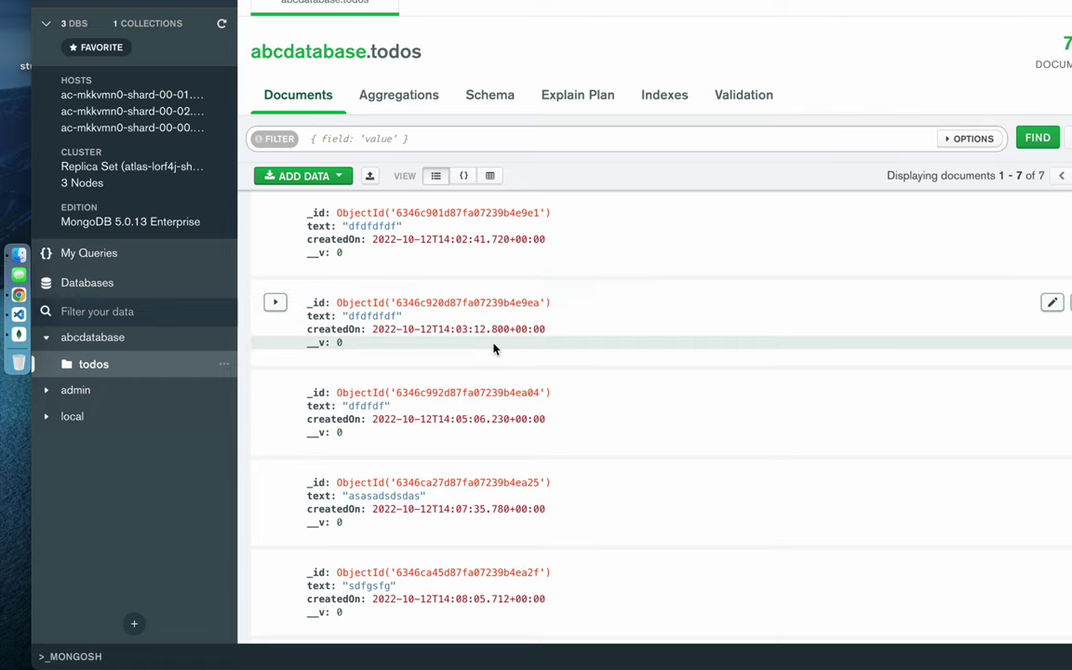
Switch the todos documents to JSON view and collapse and expand the first document's _id and createdOn fields
{"action": "left_click", "coordinate": [462, 179]}
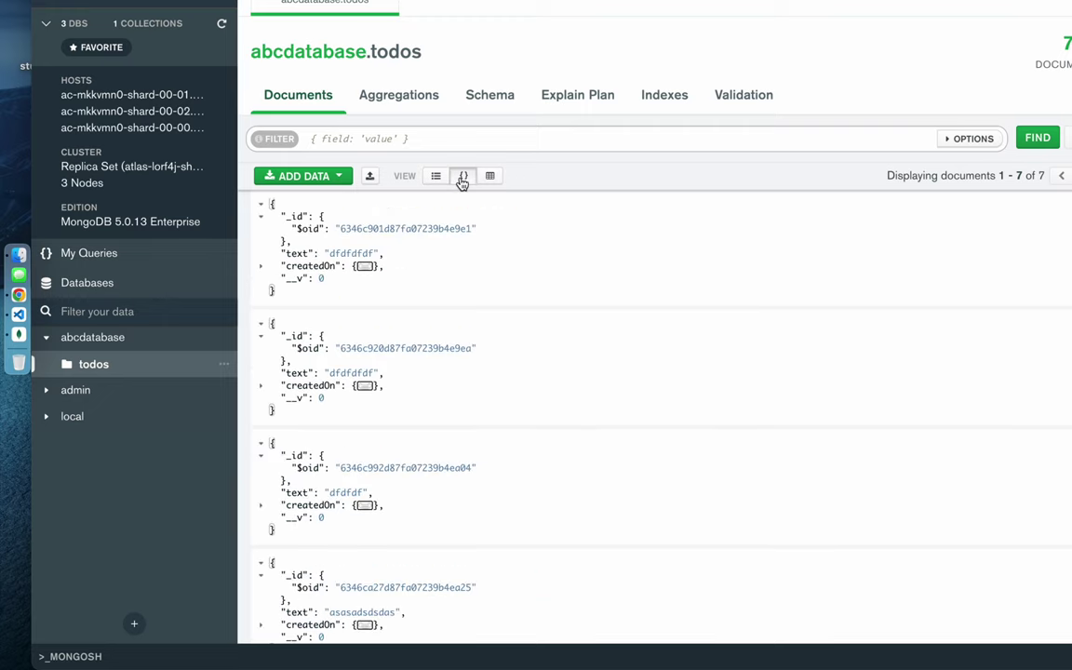
{"action": "left_click", "coordinate": [261, 216]}
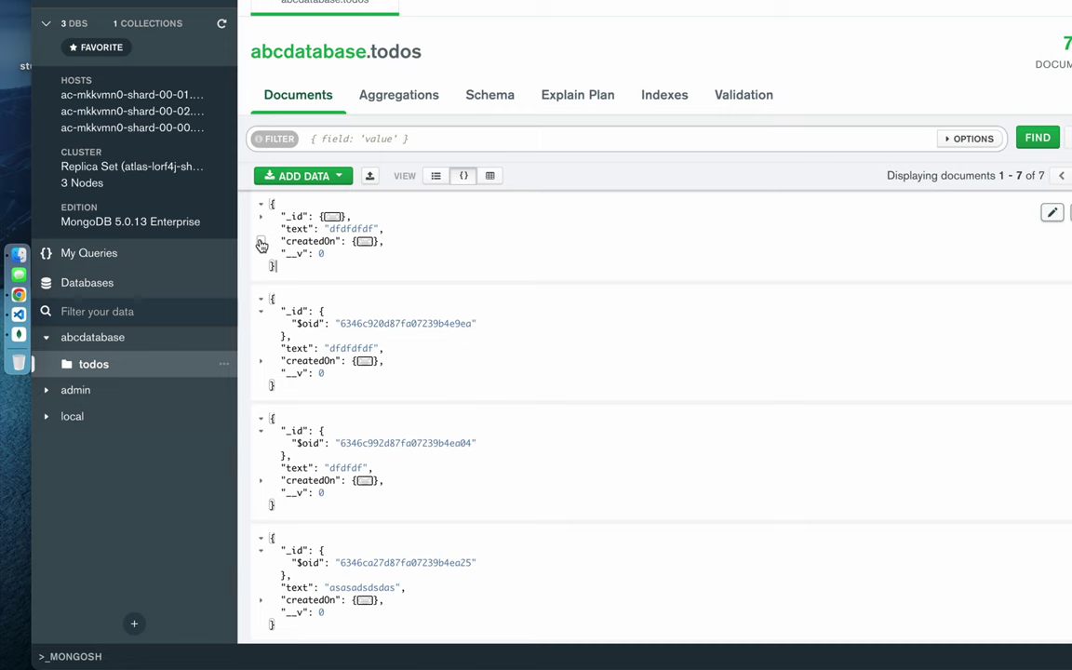
{"action": "left_click", "coordinate": [262, 242]}
{"action": "left_click", "coordinate": [261, 244]}
{"action": "left_click", "coordinate": [262, 216]}
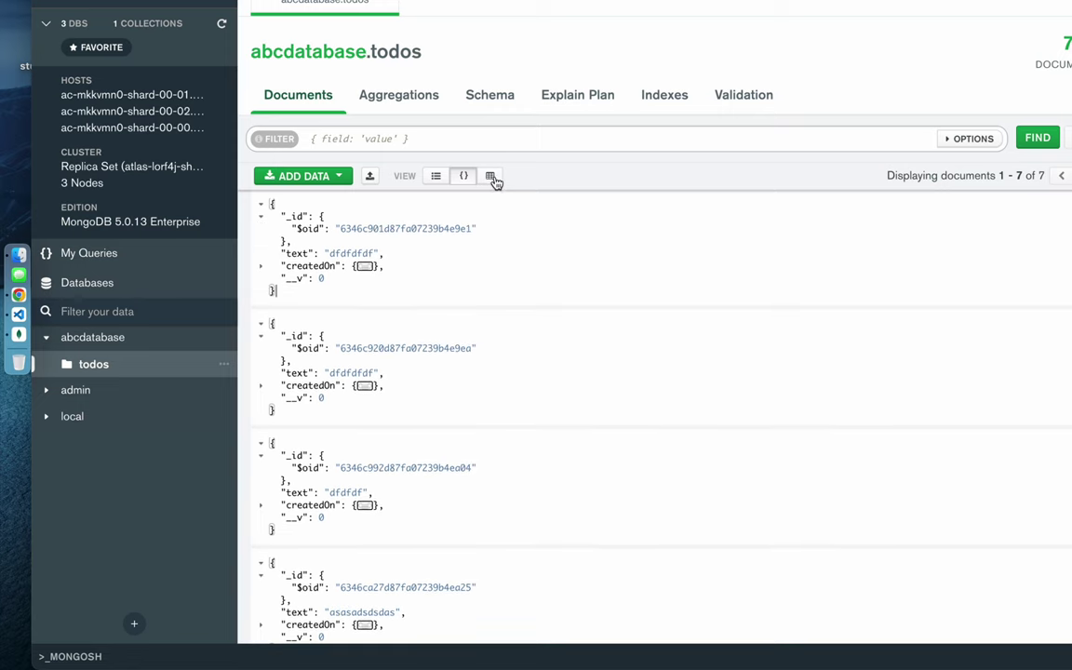
Switch the todos documents to table view and try rearranging the _id and text columns and removing the _id column
{"action": "left_click", "coordinate": [491, 177]}
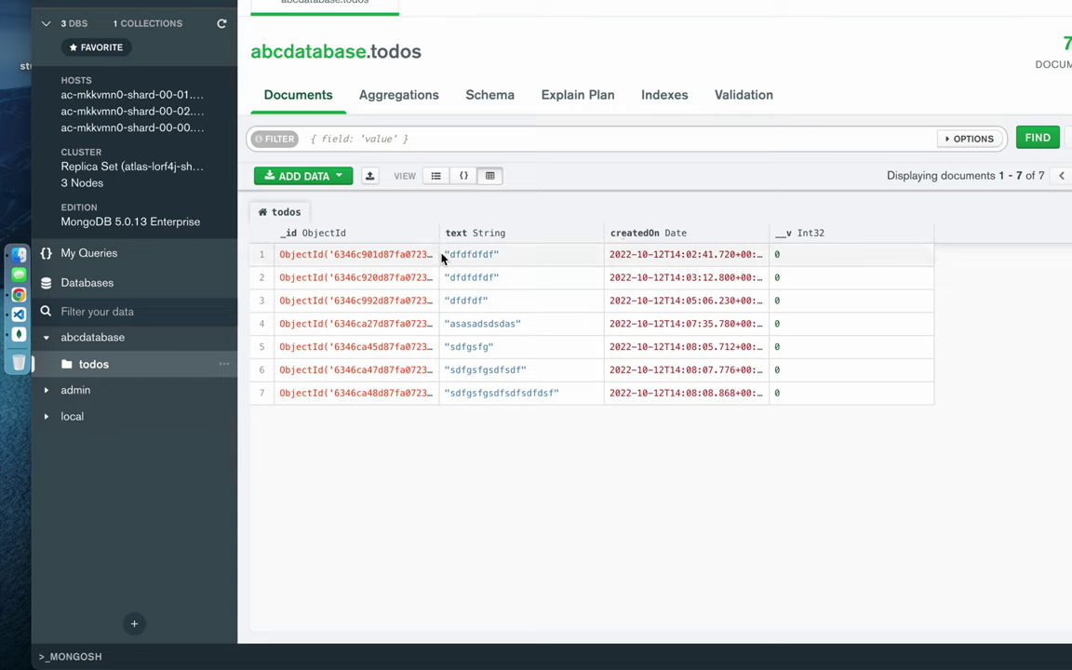
{"action": "left_click", "coordinate": [452, 542]}
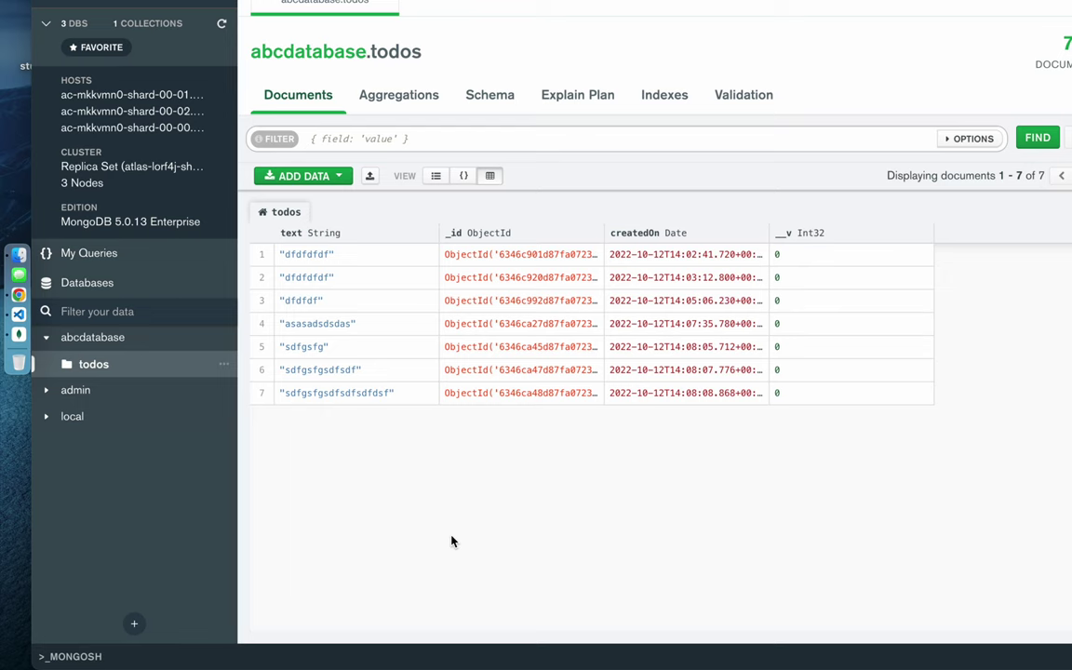
{"action": "left_click_drag", "start_coordinate": [446, 233], "coordinate": [269, 208]}
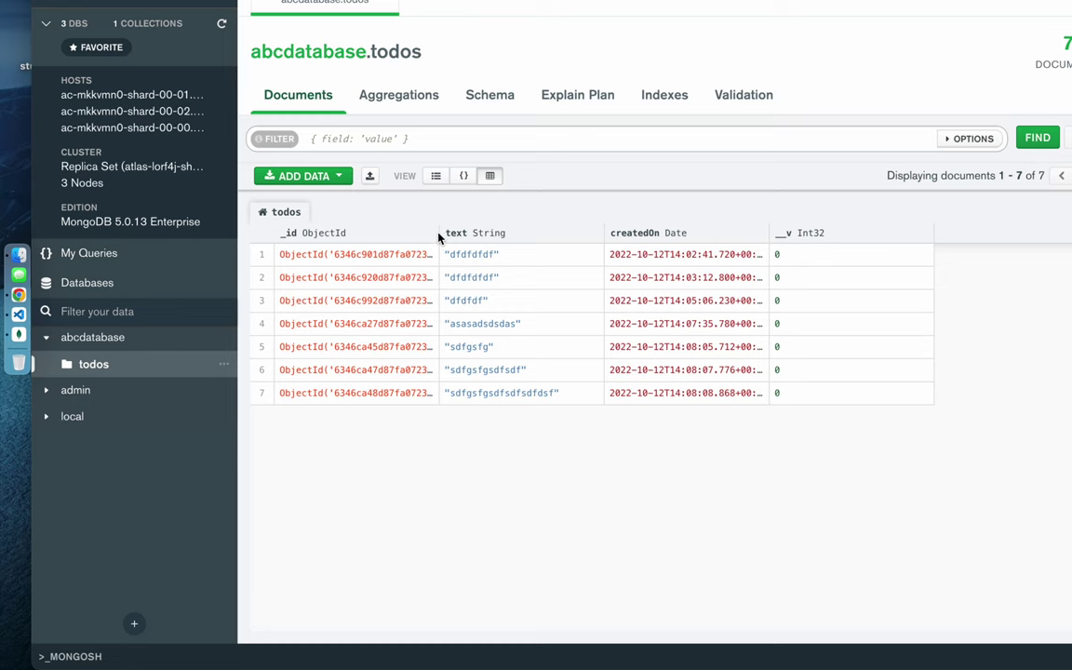
{"action": "left_click_drag", "start_coordinate": [438, 233], "coordinate": [435, 488]}
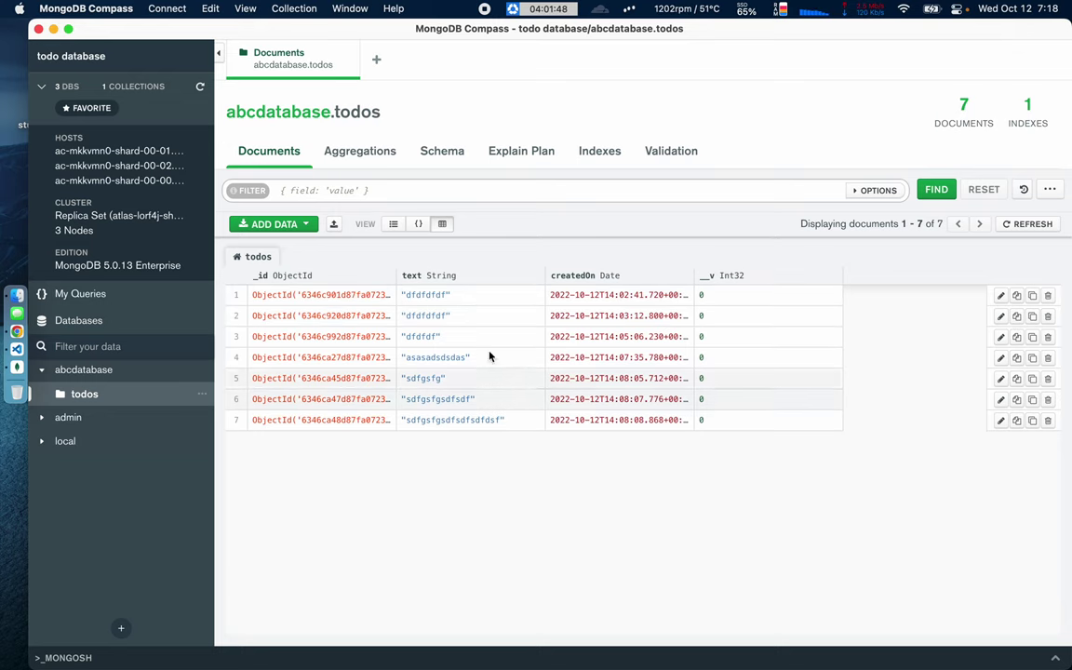
{"action": "left_click_drag", "start_coordinate": [377, 276], "coordinate": [386, 443]}
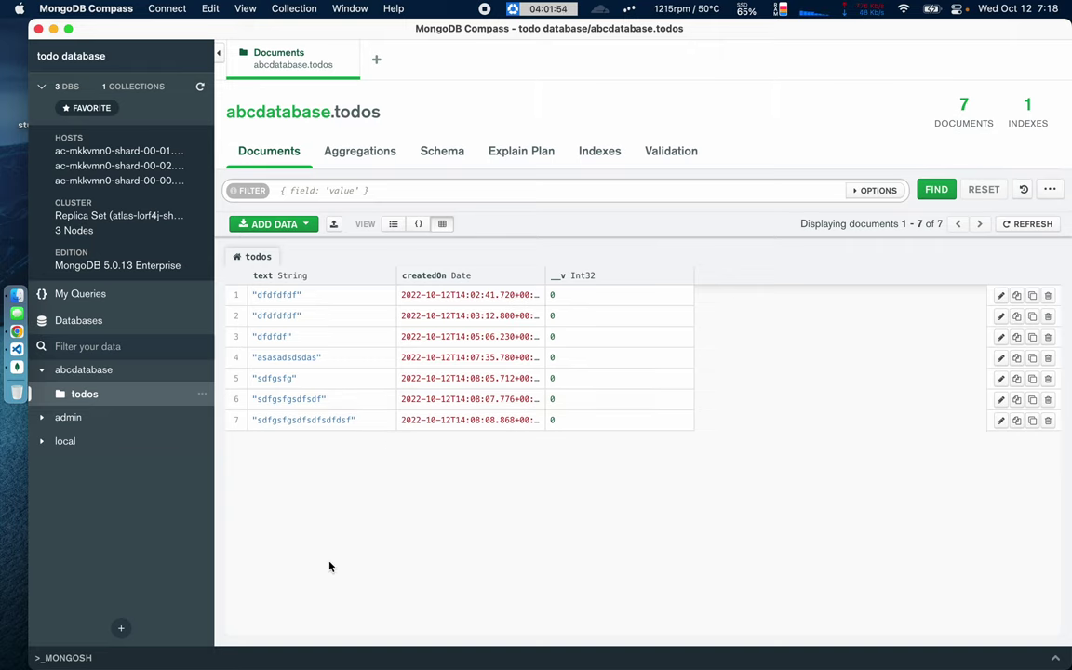
Restore the default columns by reopening the todos collection and display its documents as a table
{"action": "left_click", "coordinate": [348, 61]}
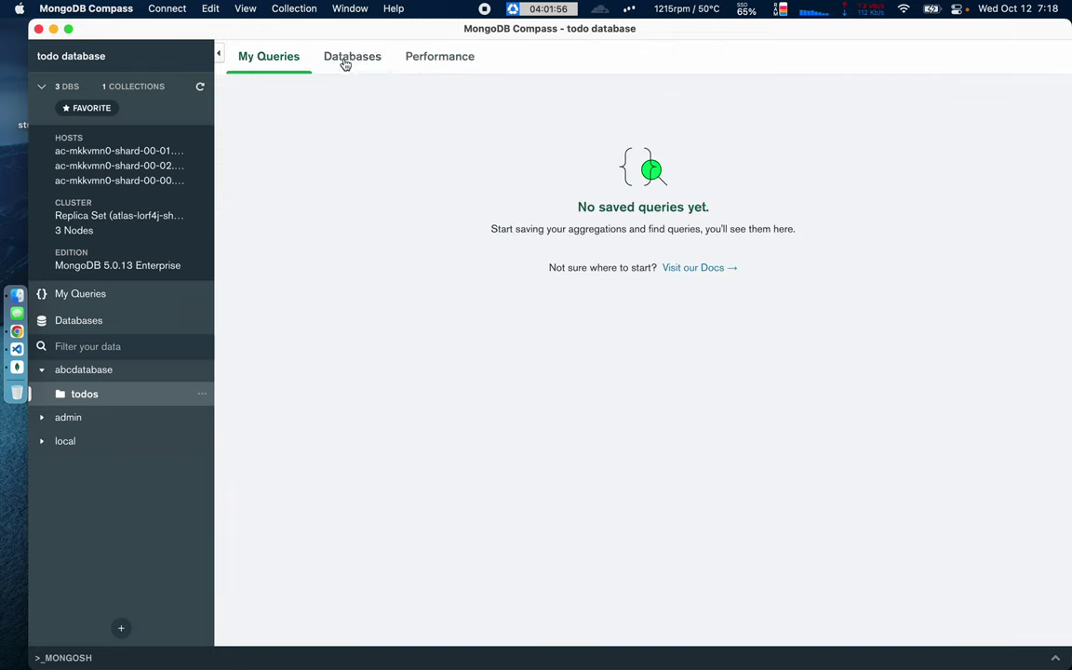
{"action": "left_click", "coordinate": [88, 402]}
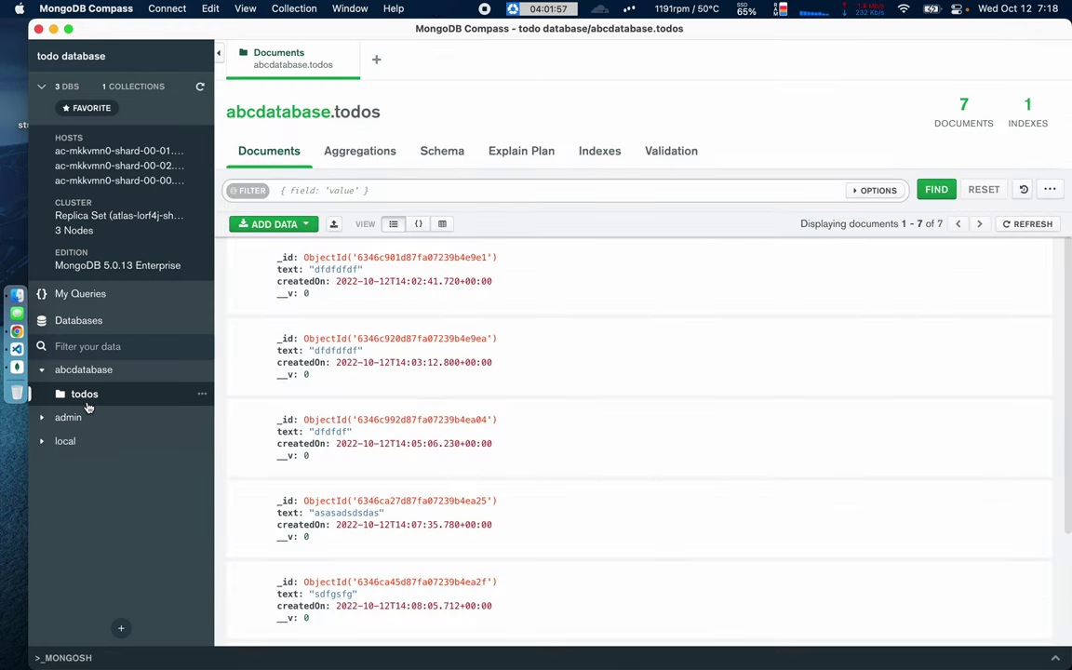
{"action": "left_click", "coordinate": [441, 224]}
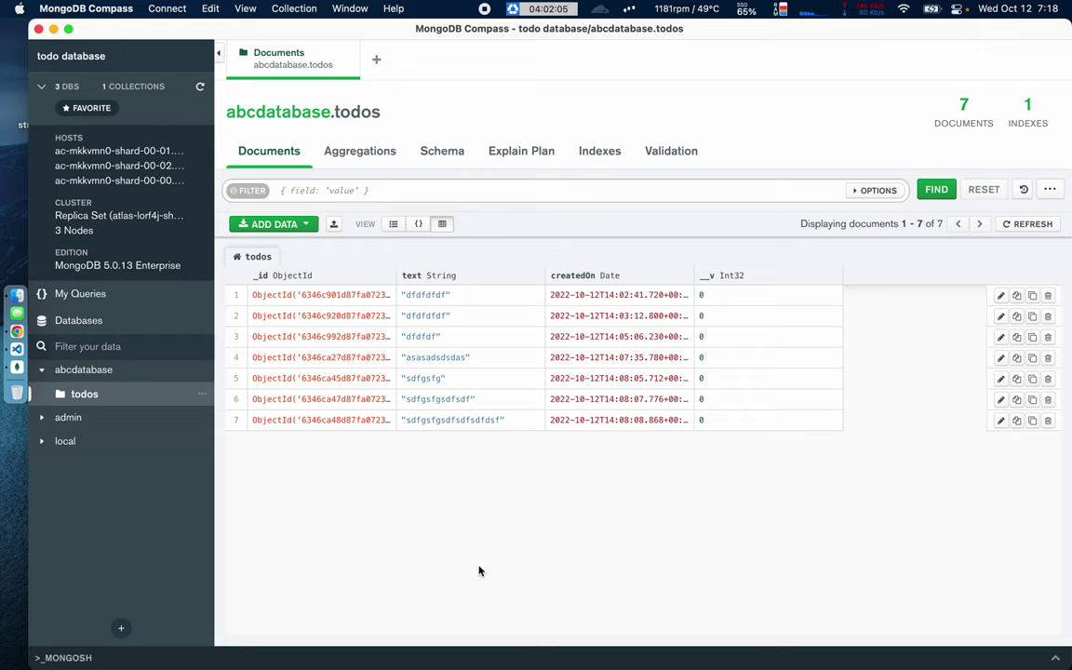
Switch to the todo app in Chrome and add the todo "my todo abc"
{"action": "key", "text": "ctrl+Right"}
{"action": "double_click", "coordinate": [172, 159]}
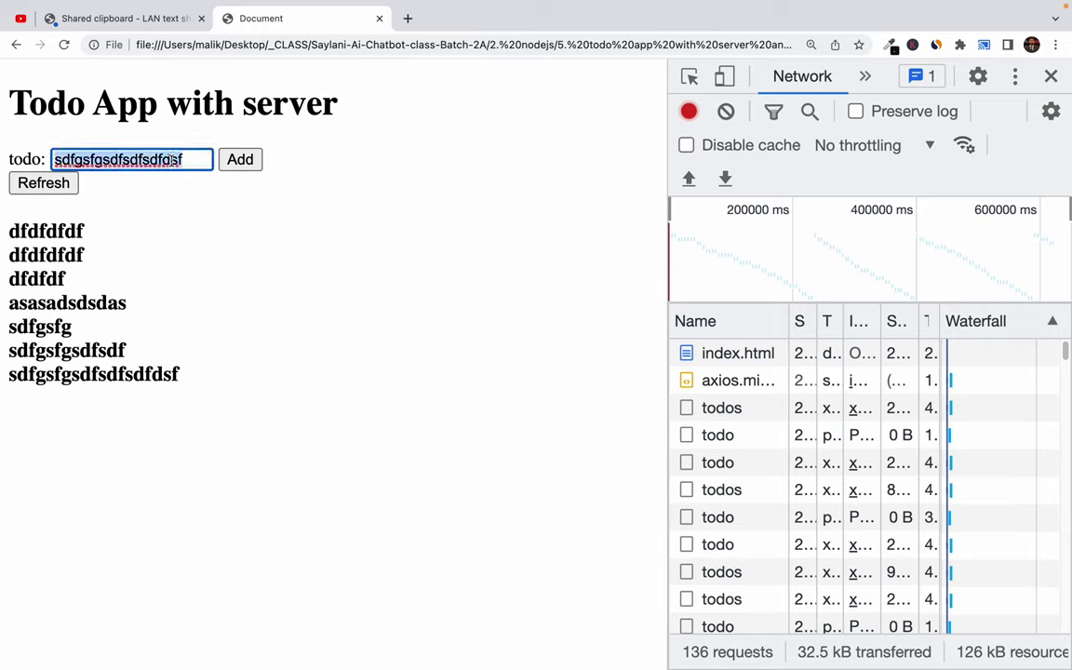
{"action": "type", "text": "s"}
{"action": "key", "text": "BackSpace"}
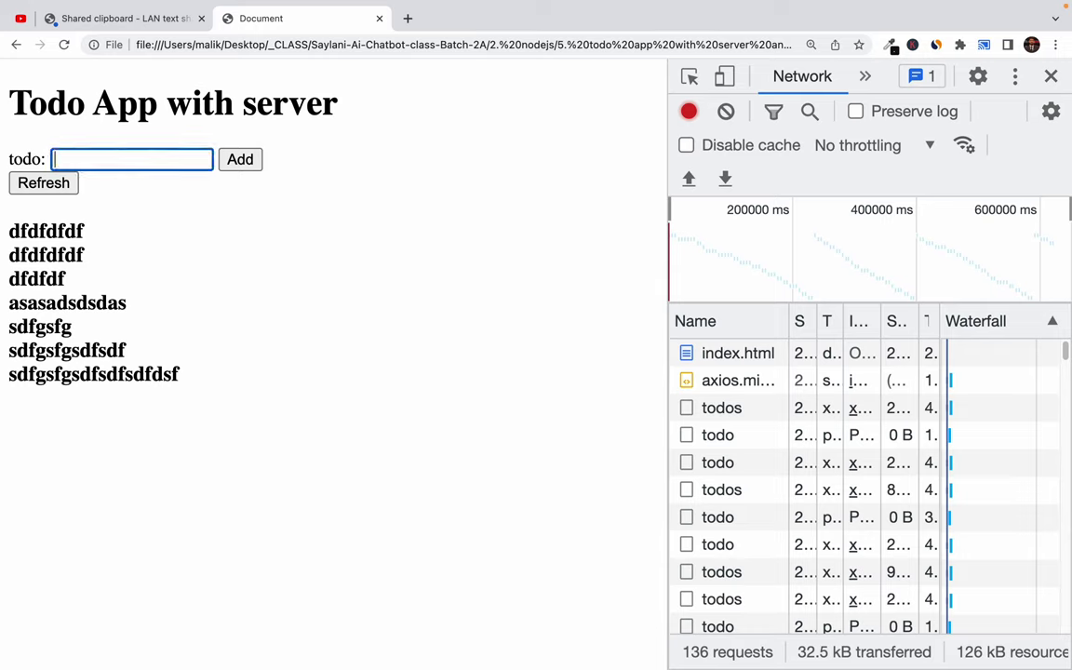
{"action": "type", "text": "y to"}
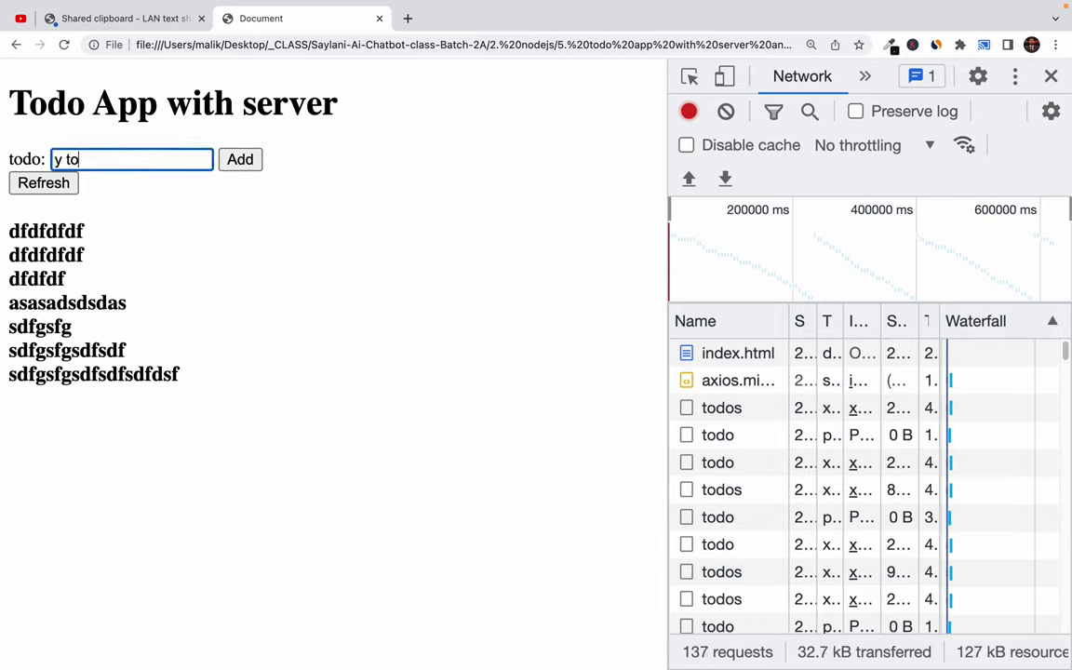
{"action": "type", "text": "do abc"}
{"action": "key", "text": "super+Left"}
{"action": "type", "text": "m"}
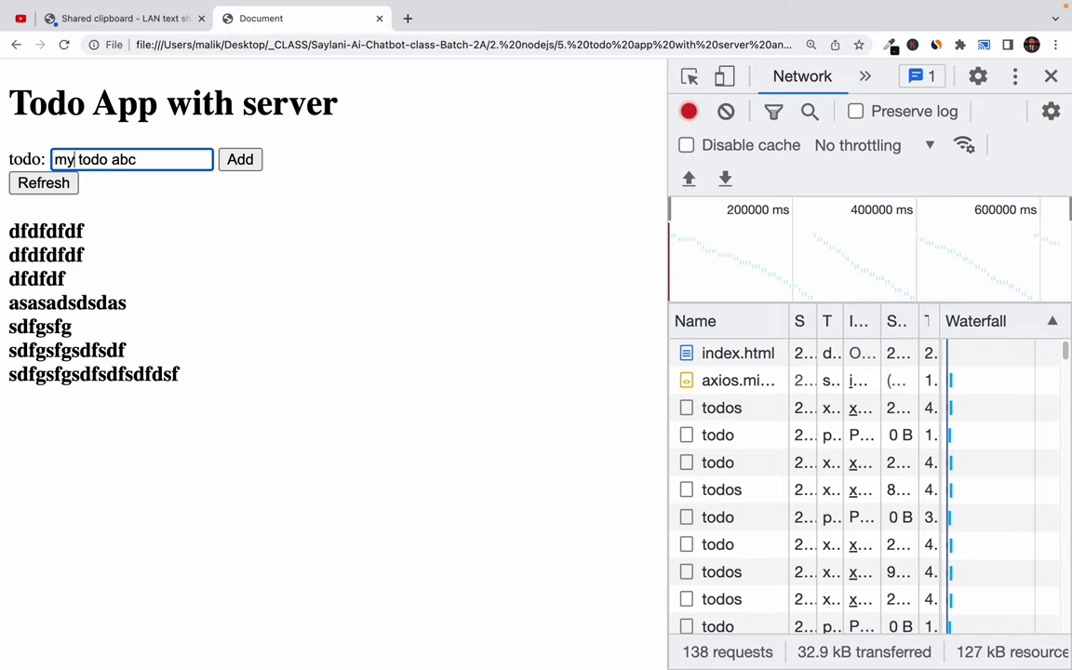
{"action": "left_click", "coordinate": [240, 160]}
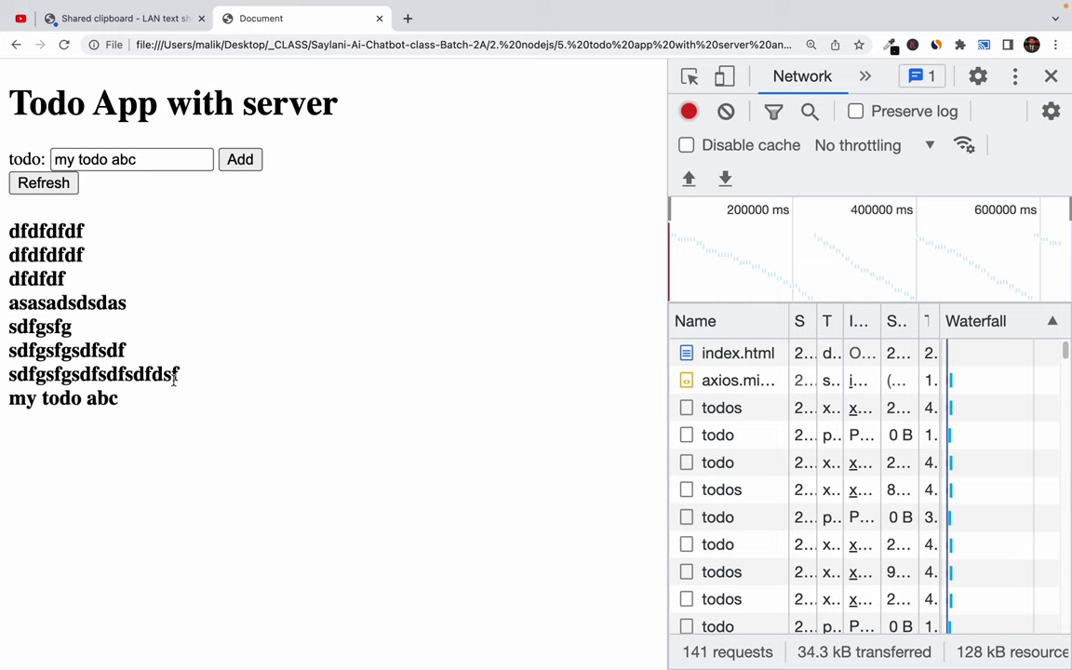
Switch back to MongoDB Compass and refresh the todos documents
{"action": "key", "text": "ctrl+Left"}
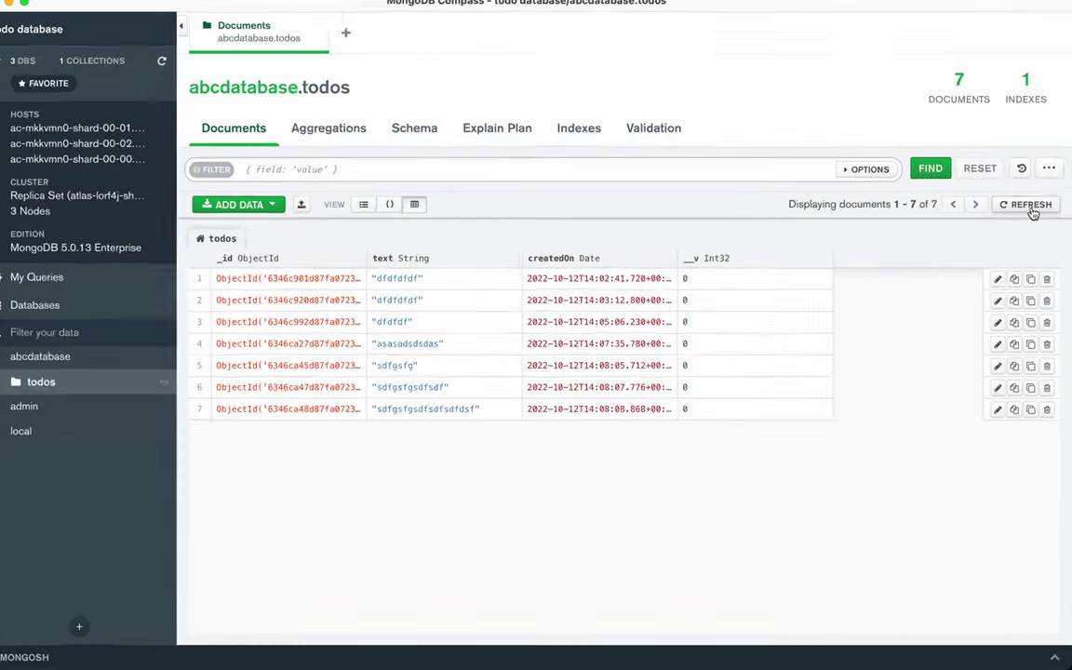
{"action": "left_click", "coordinate": [1031, 206]}
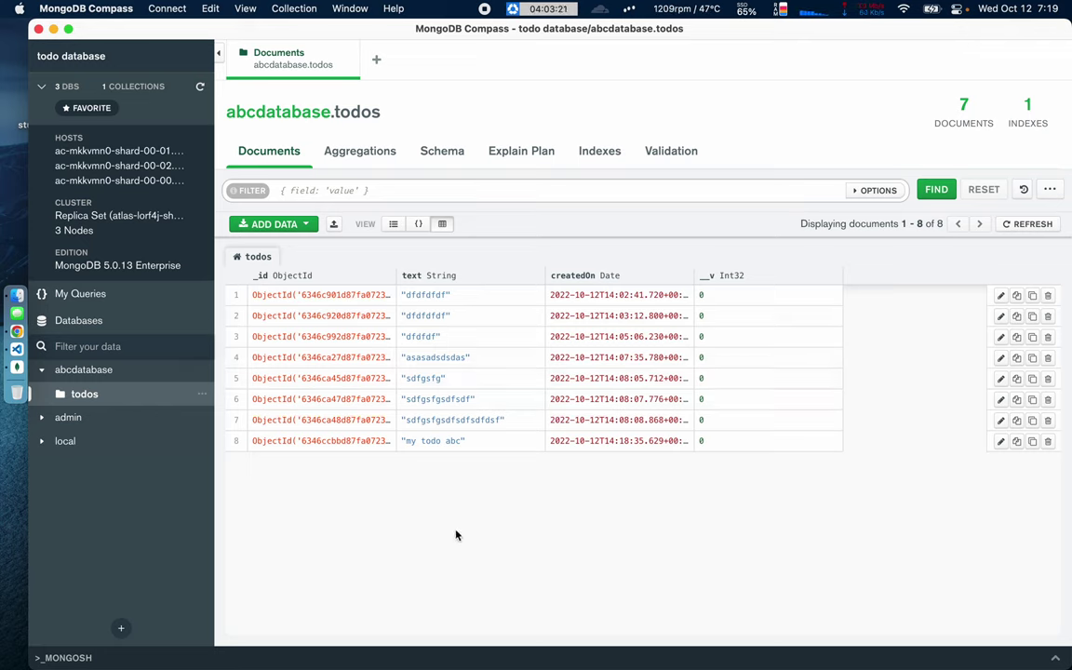
{"action": "left_click", "coordinate": [338, 190]}
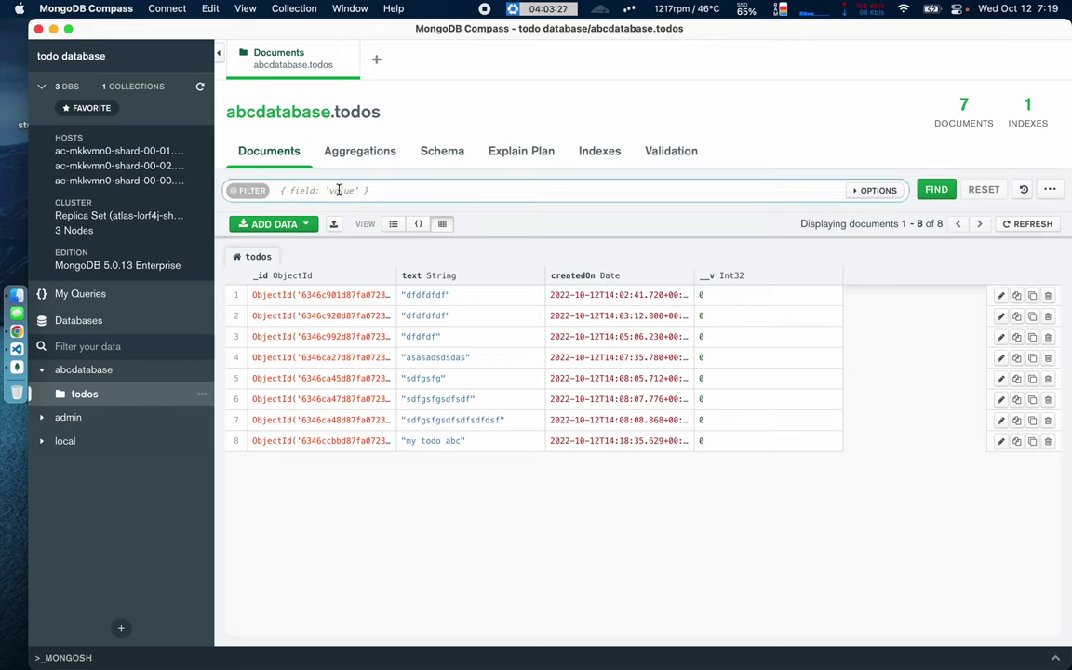
{"action": "left_click", "coordinate": [412, 605]}
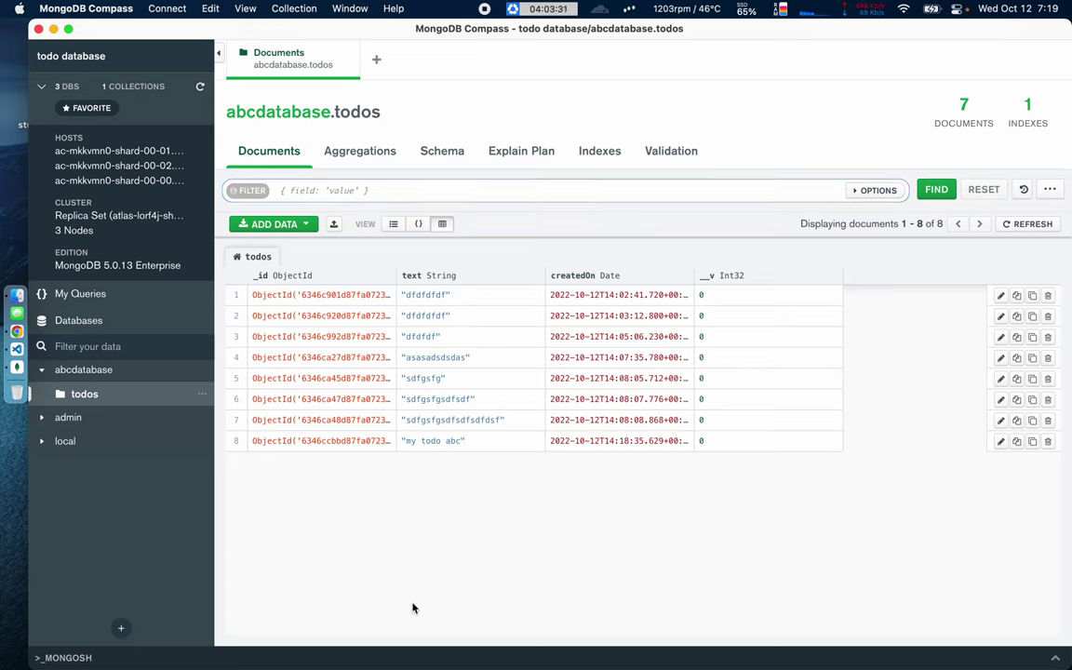
Draft the query filter {age: 19} for the todos documents and clear it again without running it
{"action": "left_click", "coordinate": [345, 189]}
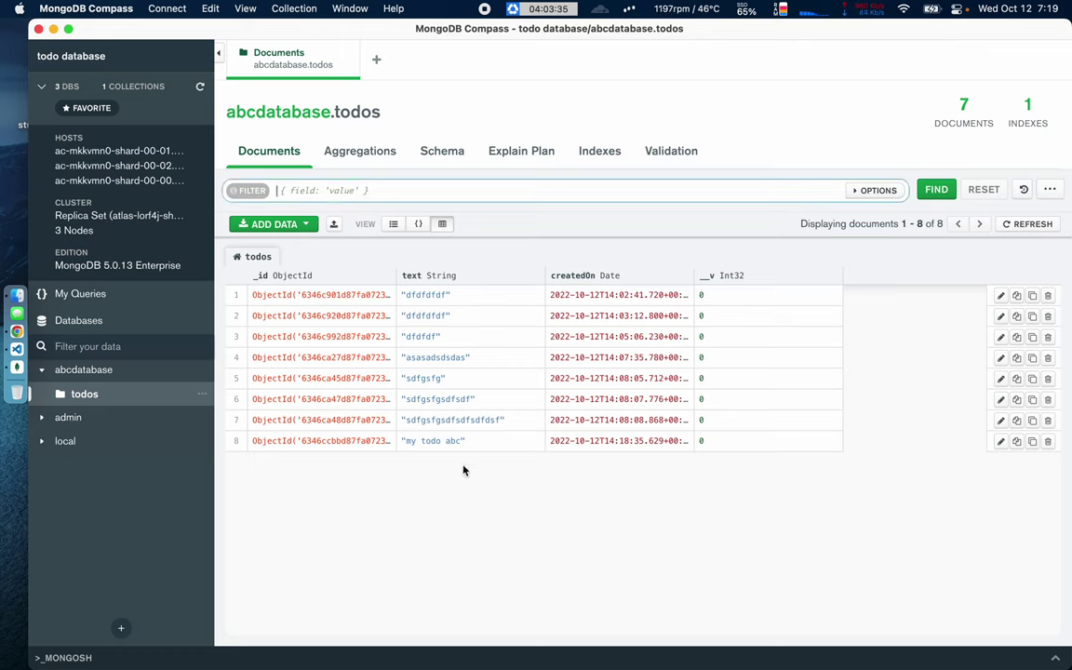
{"action": "type", "text": "{"}
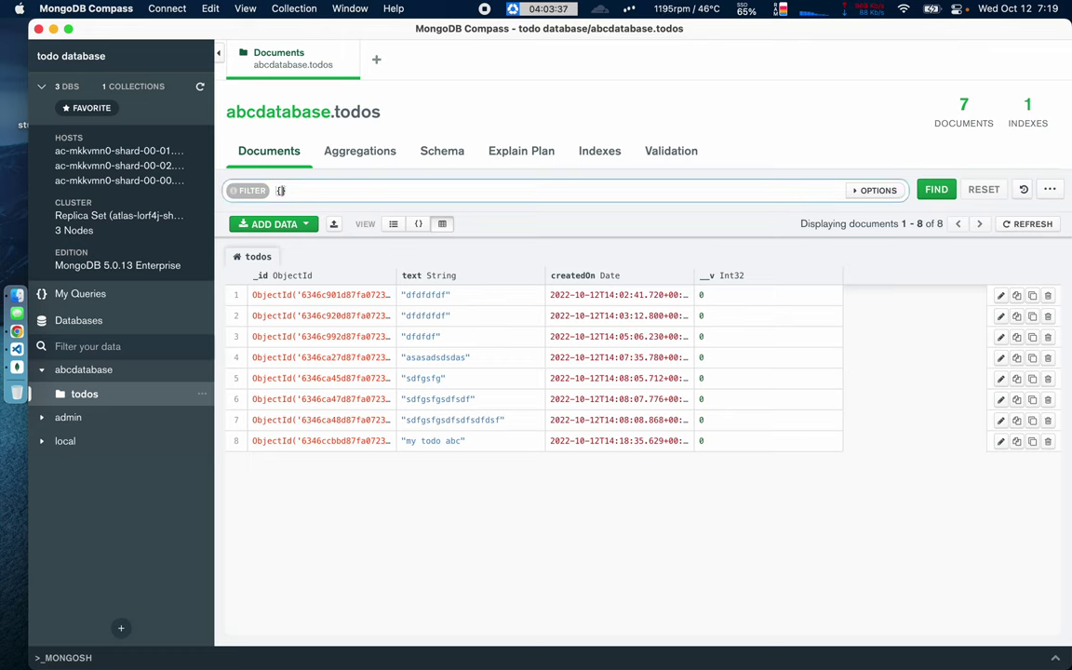
{"action": "type", "text": "age"}
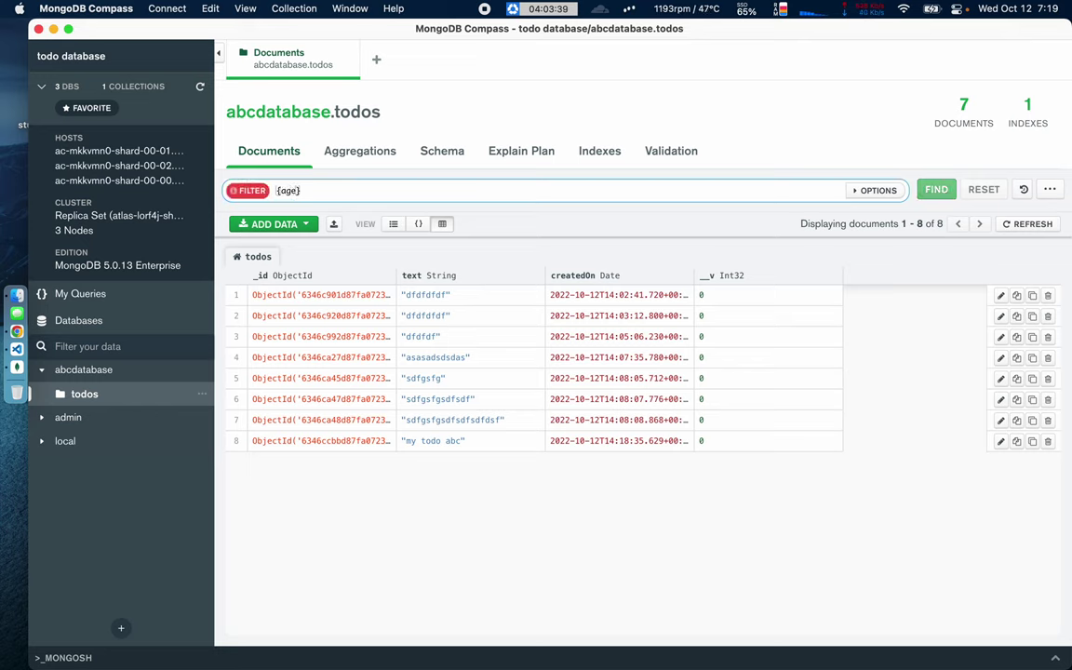
{"action": "type", "text": ": 19"}
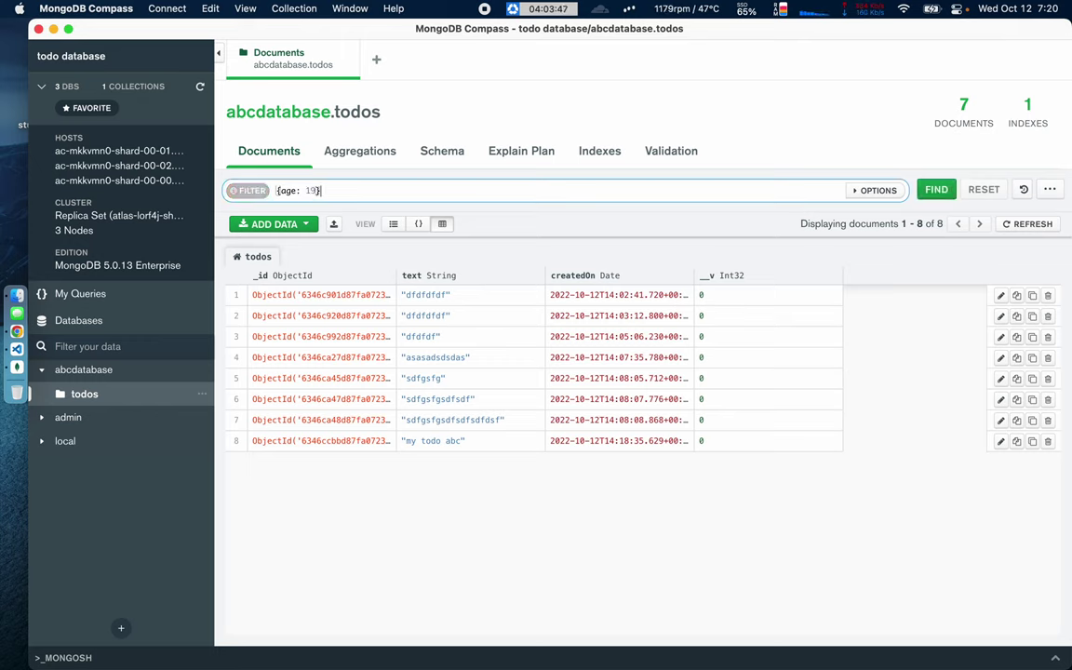
{"action": "key", "text": "Right"}
{"action": "key", "text": "BackSpace"}
{"action": "key", "text": "BackSpace"}
{"action": "key", "text": "BackSpace"}
{"action": "key", "text": "BackSpace"}
{"action": "key", "text": "BackSpace"}
{"action": "key", "text": "BackSpace"}
{"action": "key", "text": "BackSpace"}
{"action": "key", "text": "BackSpace"}
{"action": "key", "text": "BackSpace"}
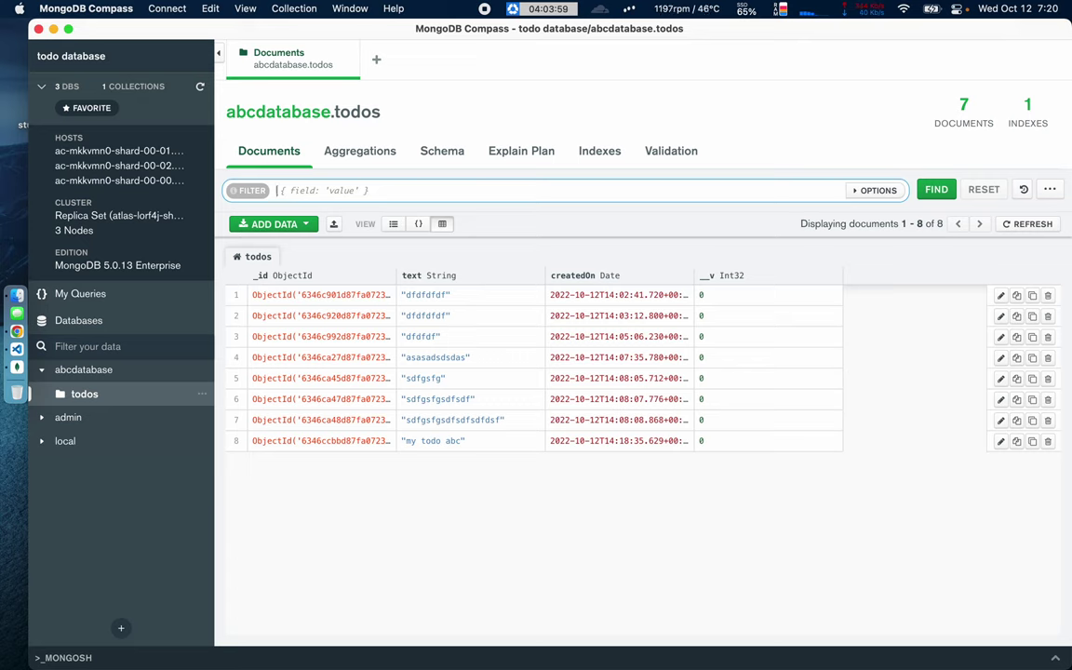
{"action": "left_click", "coordinate": [481, 553]}
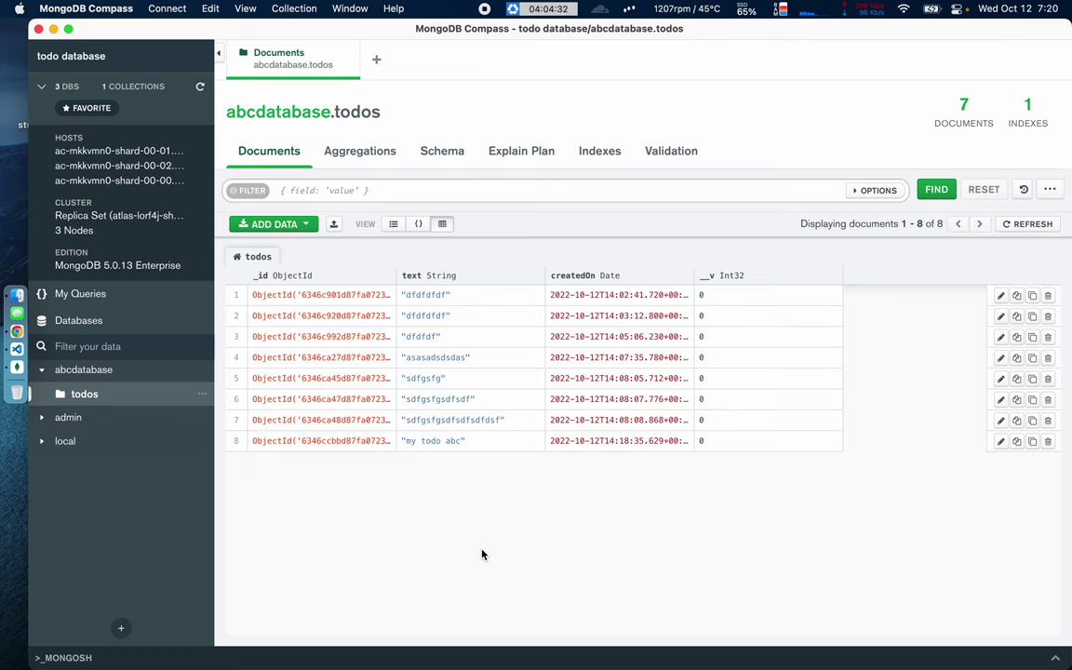
Expand the todos query options to view the project, sort, collation, skip and limit settings, and collapse them again
{"action": "left_click", "coordinate": [1017, 9]}
{"action": "left_click", "coordinate": [1018, 13]}
{"action": "left_click", "coordinate": [873, 190]}
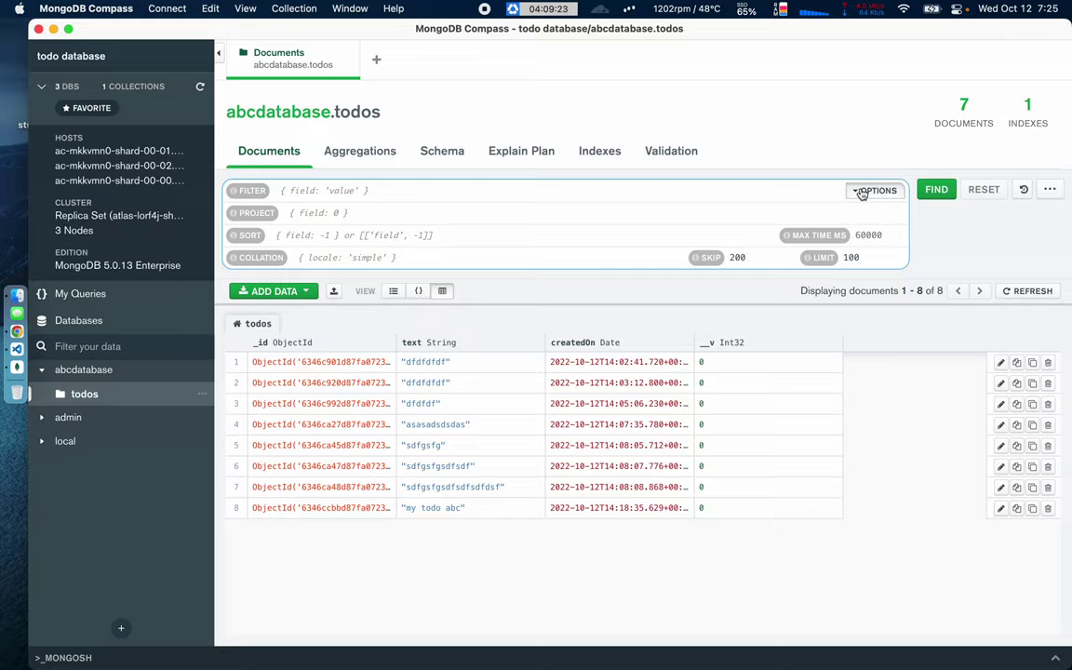
{"action": "left_click", "coordinate": [865, 190]}
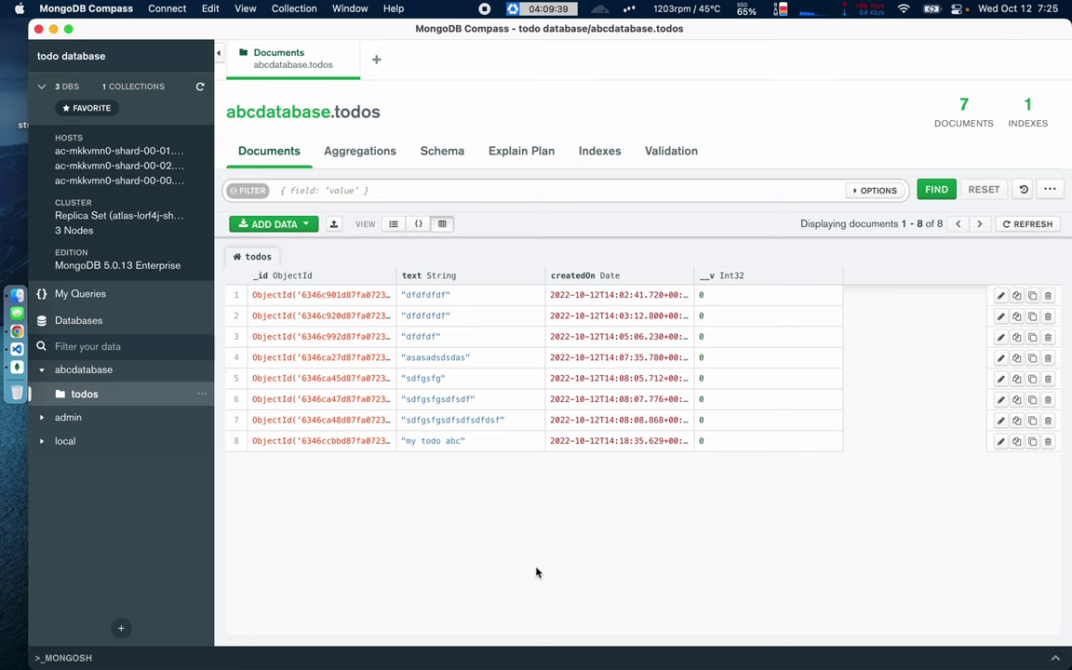
Switch to the todo app in Chrome and examine its list of todos from the first entry to "my todo abc"
{"action": "key", "text": "super+Tab"}
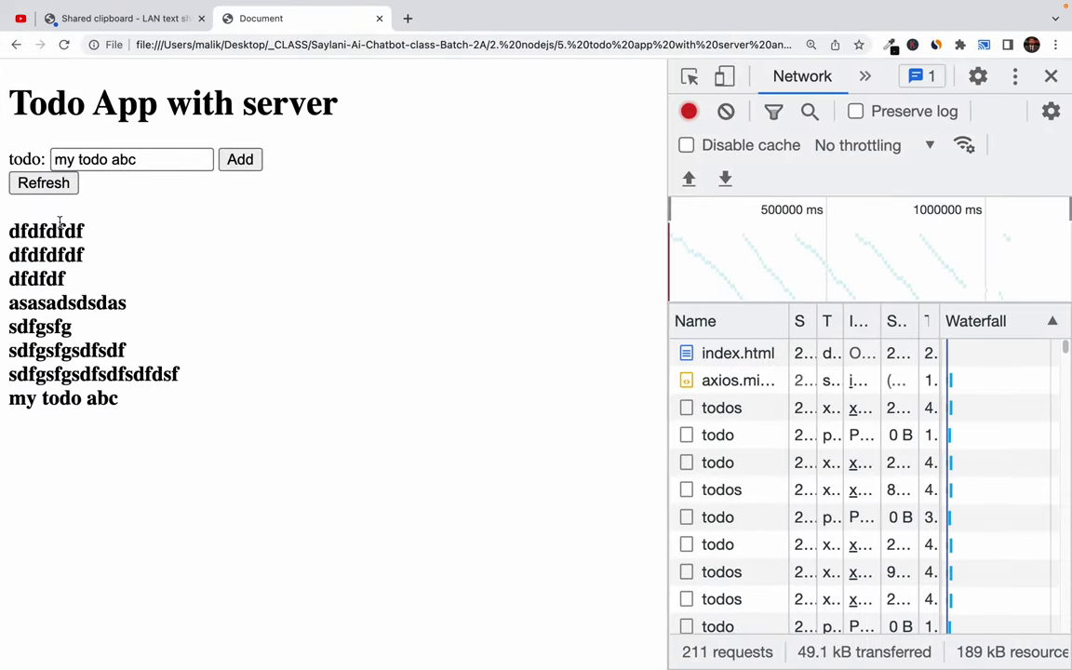
{"action": "left_click_drag", "start_coordinate": [44, 199], "coordinate": [186, 427]}
{"action": "left_click", "coordinate": [197, 440]}
{"action": "left_click_drag", "start_coordinate": [40, 224], "coordinate": [170, 414]}
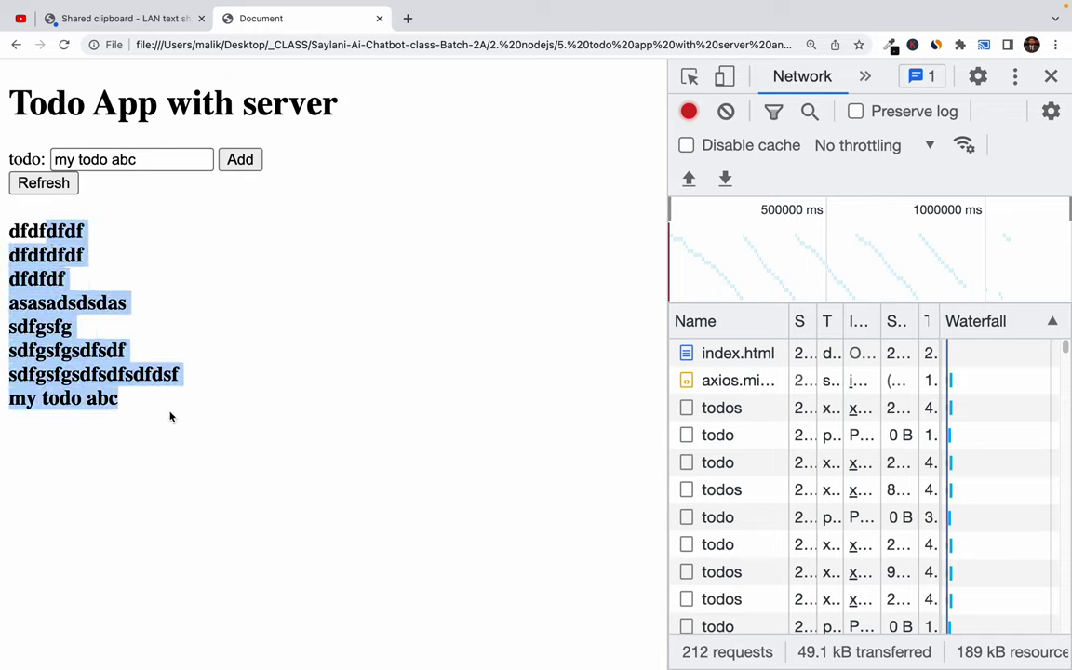
{"action": "left_click", "coordinate": [170, 416]}
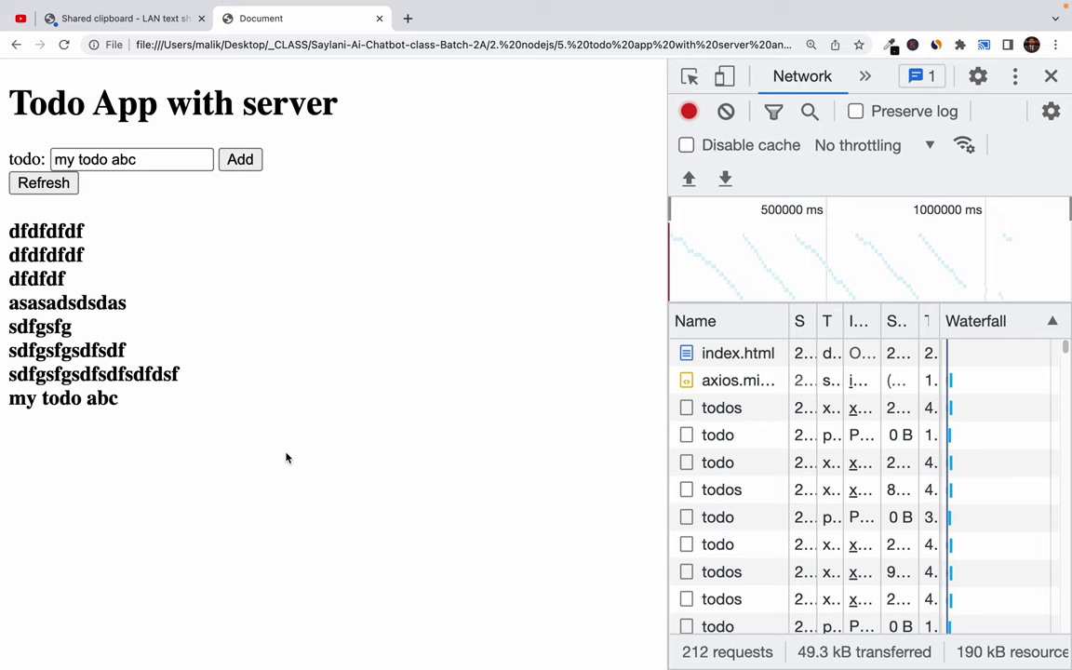
Drop the todos collection of abcdatabase in MongoDB Compass, confirming with the collection name todos
{"action": "key", "text": "ctrl+Left"}
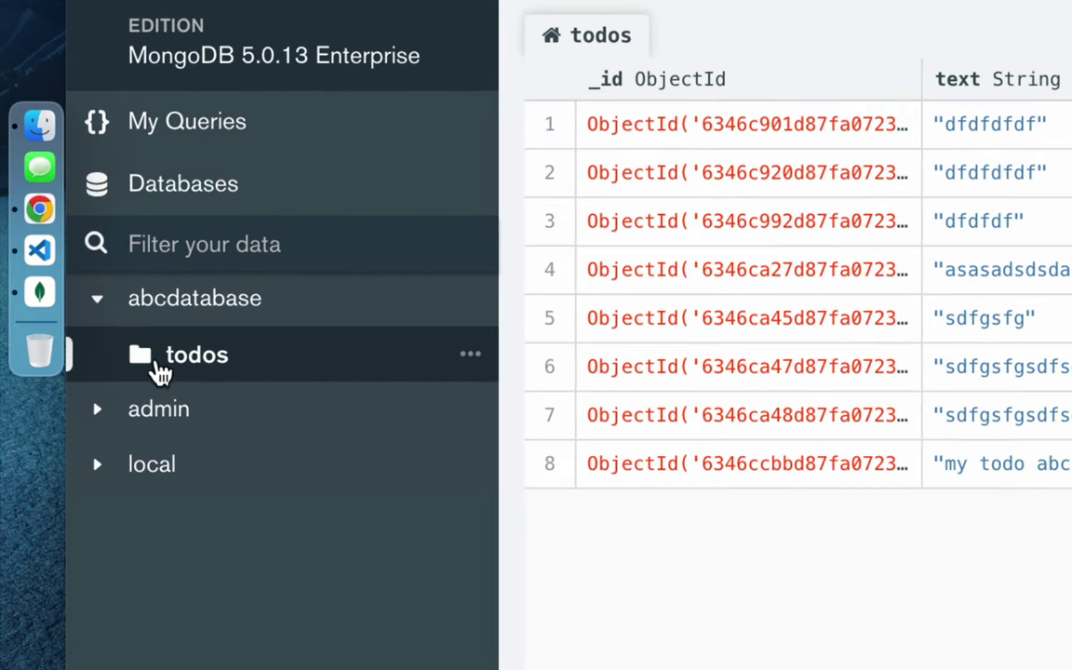
{"action": "left_click", "coordinate": [470, 357]}
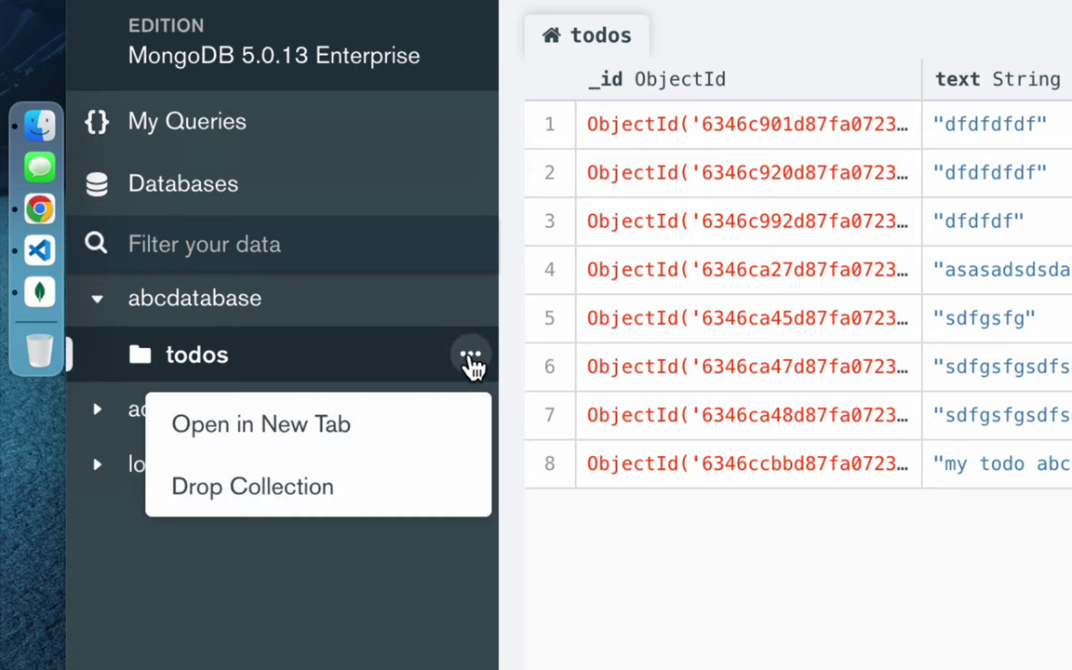
{"action": "left_click", "coordinate": [263, 495]}
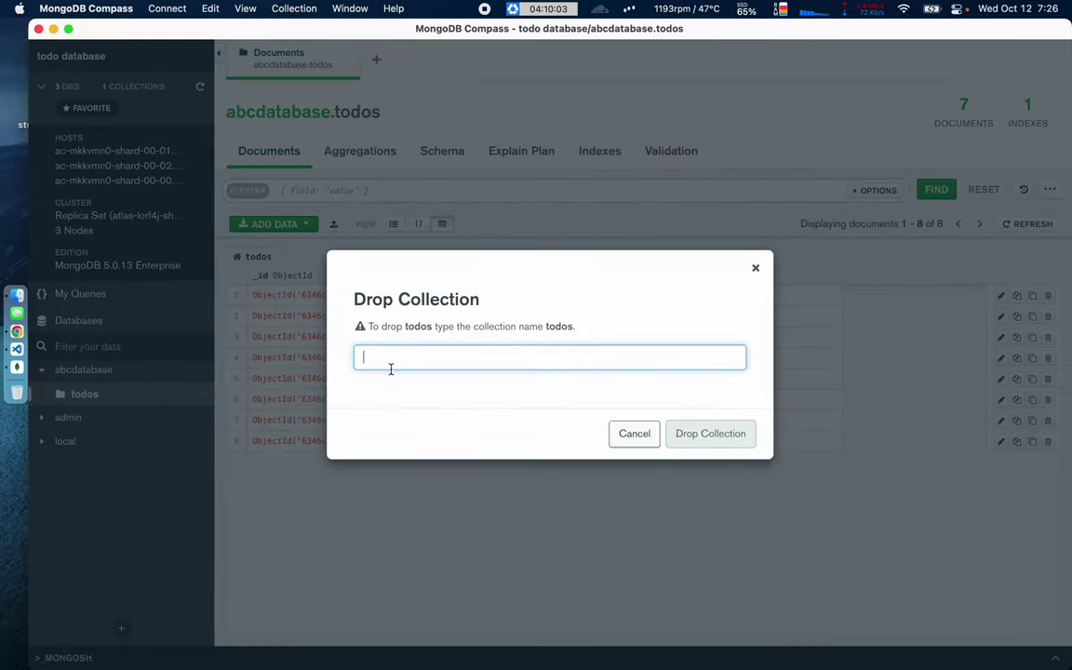
{"action": "type", "text": "todos"}
{"action": "key", "text": "Return"}
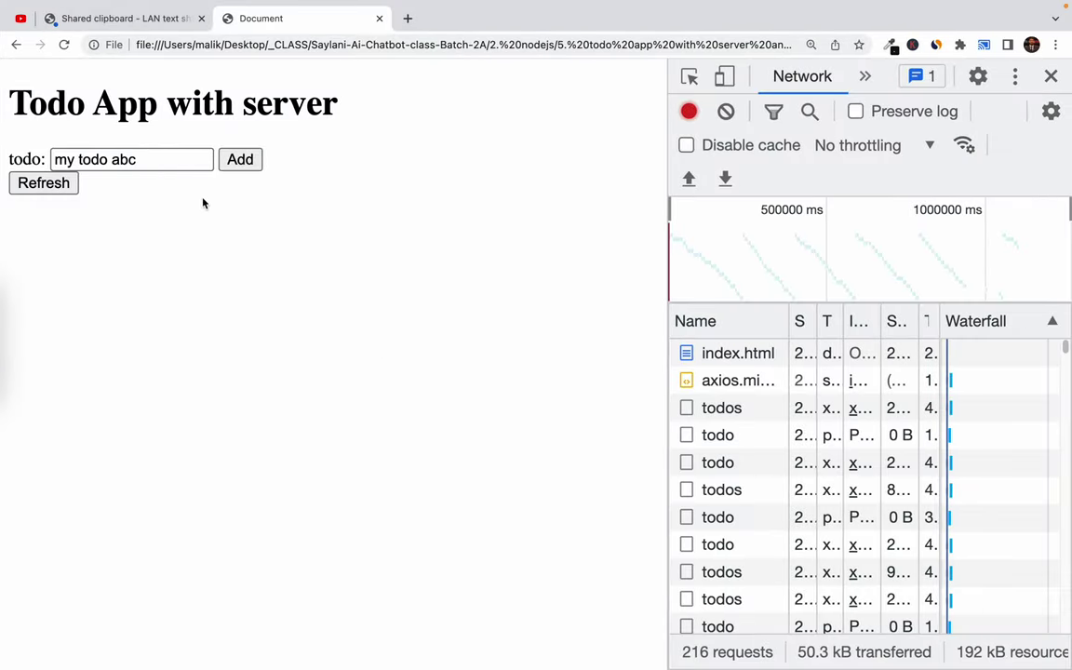
Reload the todo app page in Chrome and add a series of ever longer test todos, starting with "sefsdf" and "sefsdfsdfg"
{"action": "left_click", "coordinate": [63, 45]}
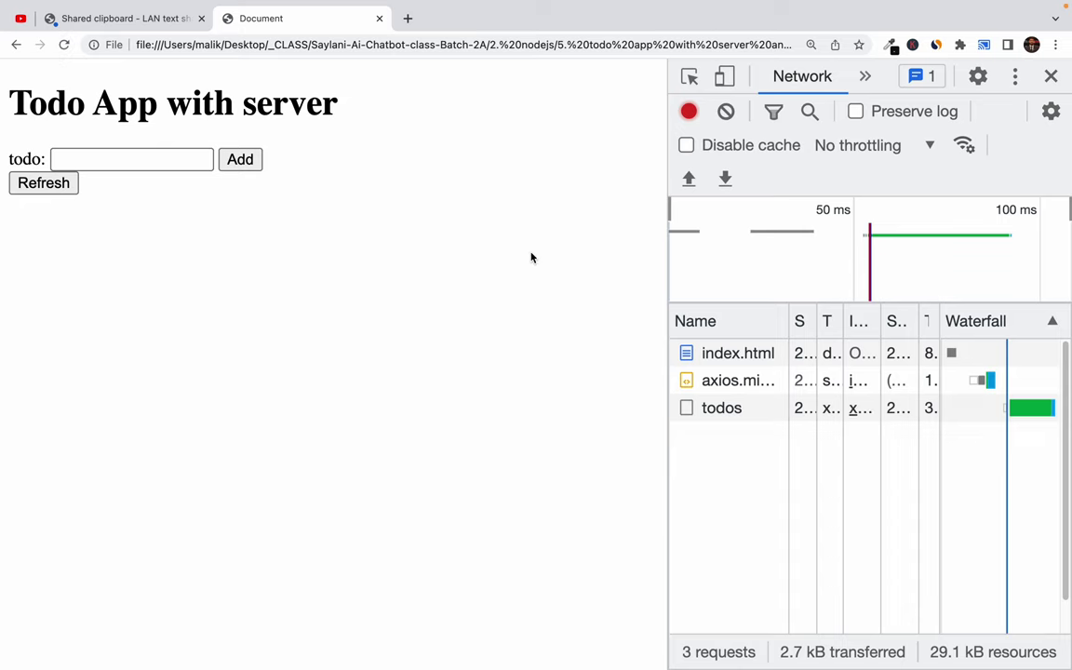
{"action": "left_click", "coordinate": [154, 160]}
{"action": "type", "text": "sefsdf"}
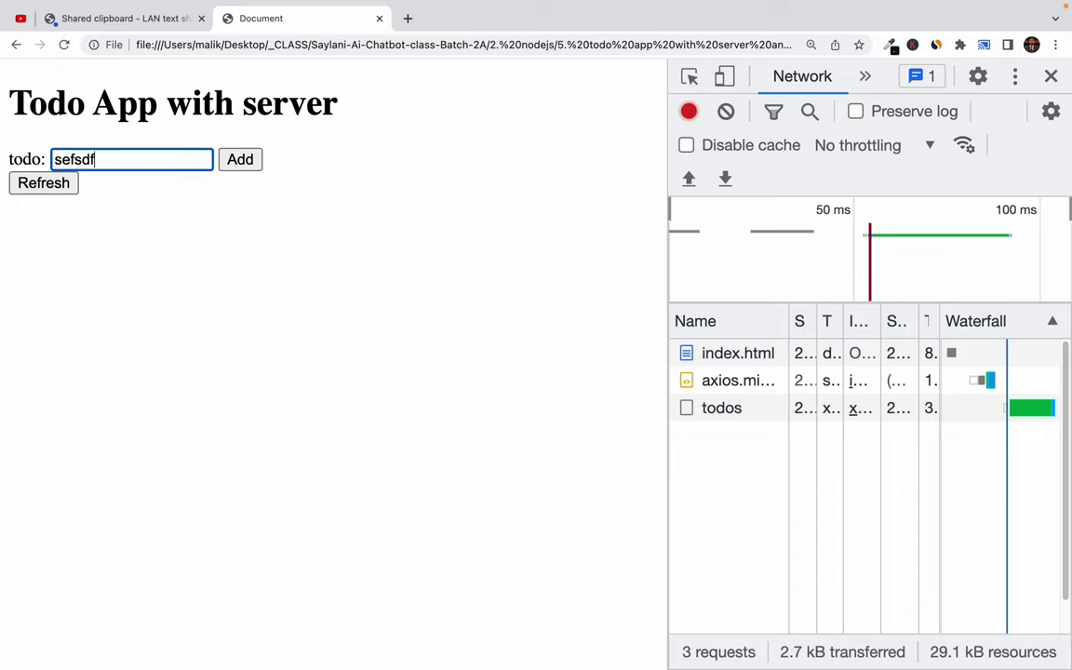
{"action": "key", "text": "Return"}
{"action": "type", "text": "sdfgsd"}
{"action": "key", "text": "Return"}
{"action": "type", "text": "f"}
{"action": "key", "text": "Return"}
{"action": "type", "text": "sdfsd"}
{"action": "key", "text": "Return"}
{"action": "type", "text": "fsdfsdf"}
{"action": "key", "text": "Return"}
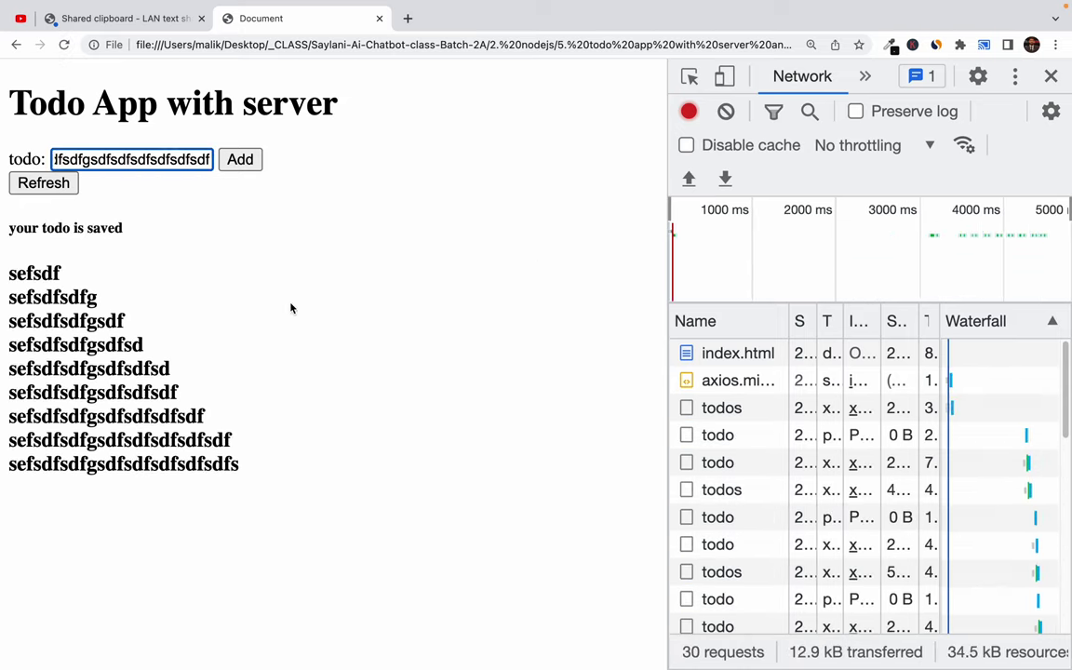
Switch to MongoDB Compass, refresh the database list and expand abcdatabase to show its collections
{"action": "key", "text": "ctrl+Left"}
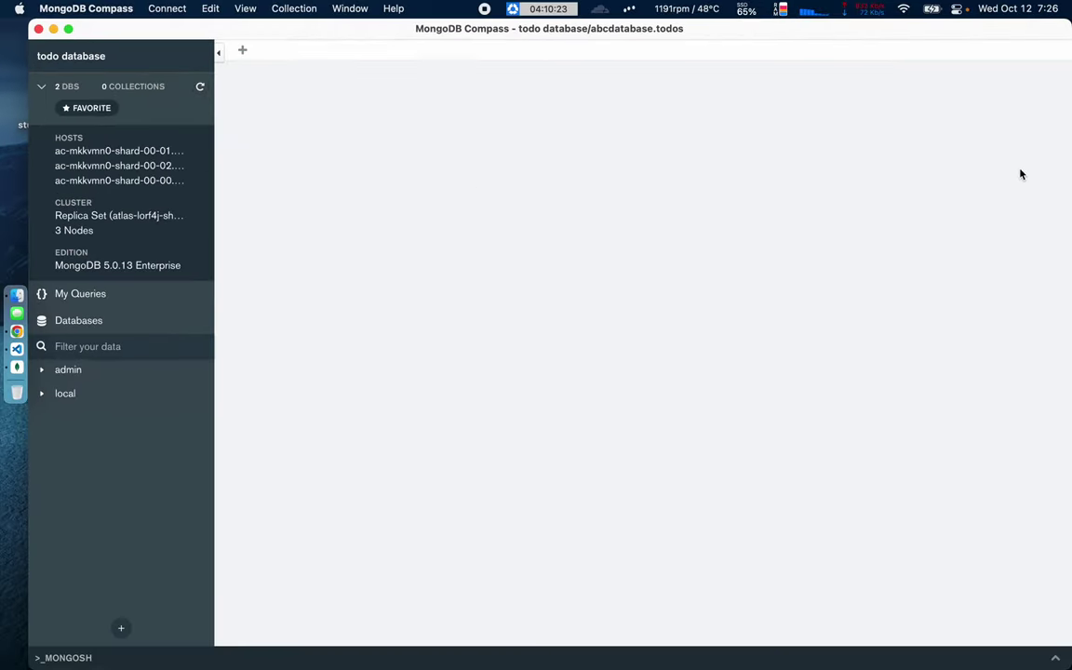
{"action": "left_click", "coordinate": [201, 89]}
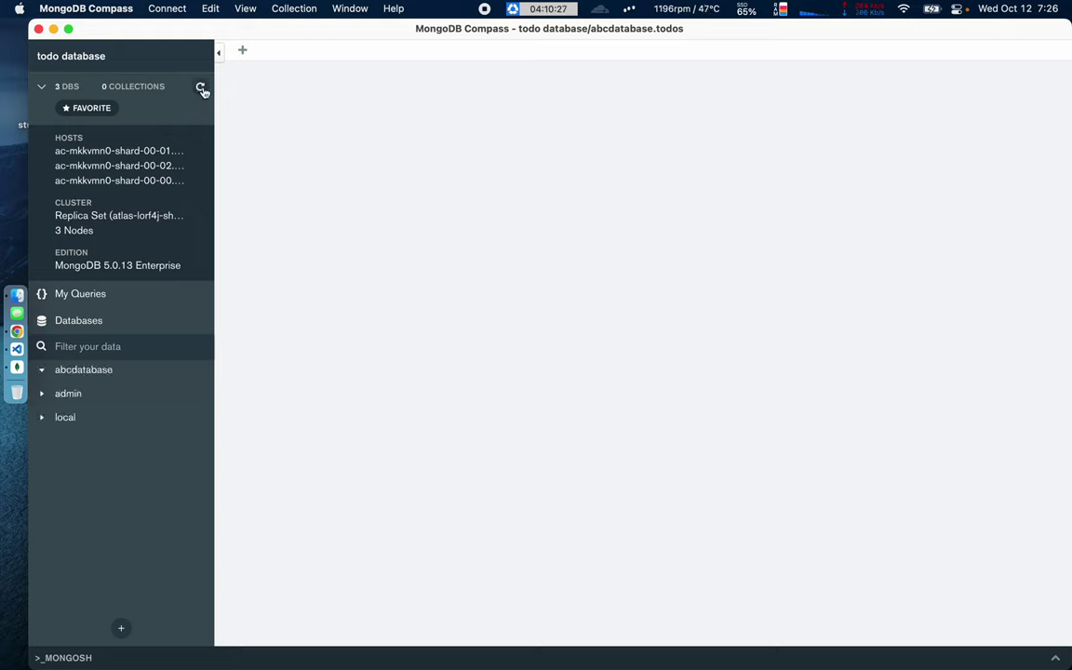
{"action": "left_click", "coordinate": [43, 372]}
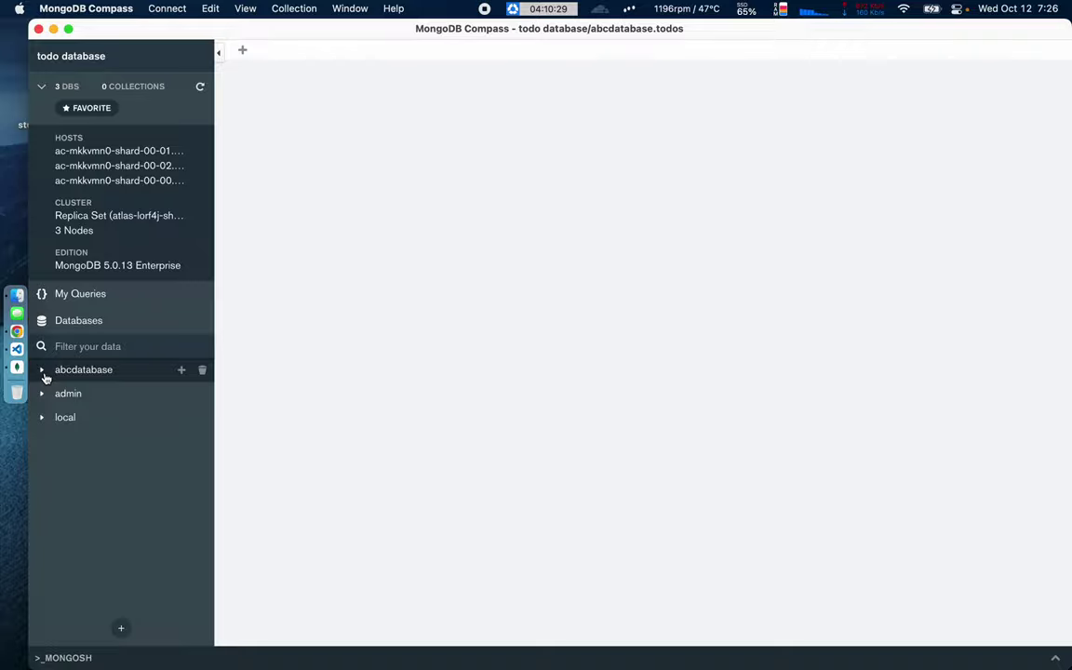
{"action": "left_click", "coordinate": [43, 372]}
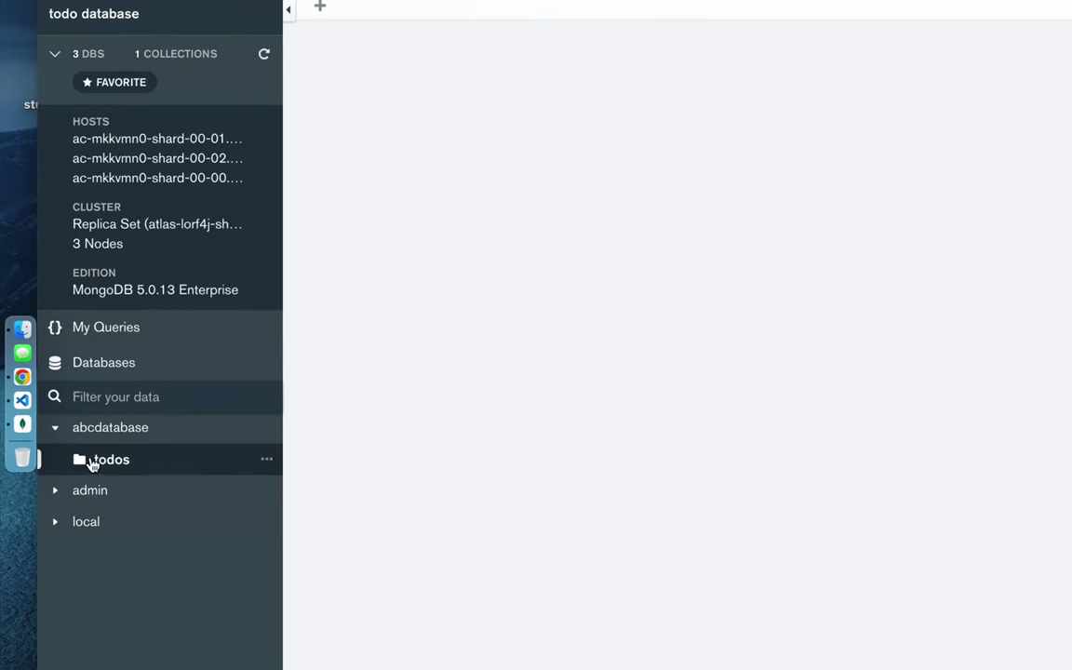
Open the recreated todos collection and look through its stored documents in list view
{"action": "left_click", "coordinate": [107, 463]}
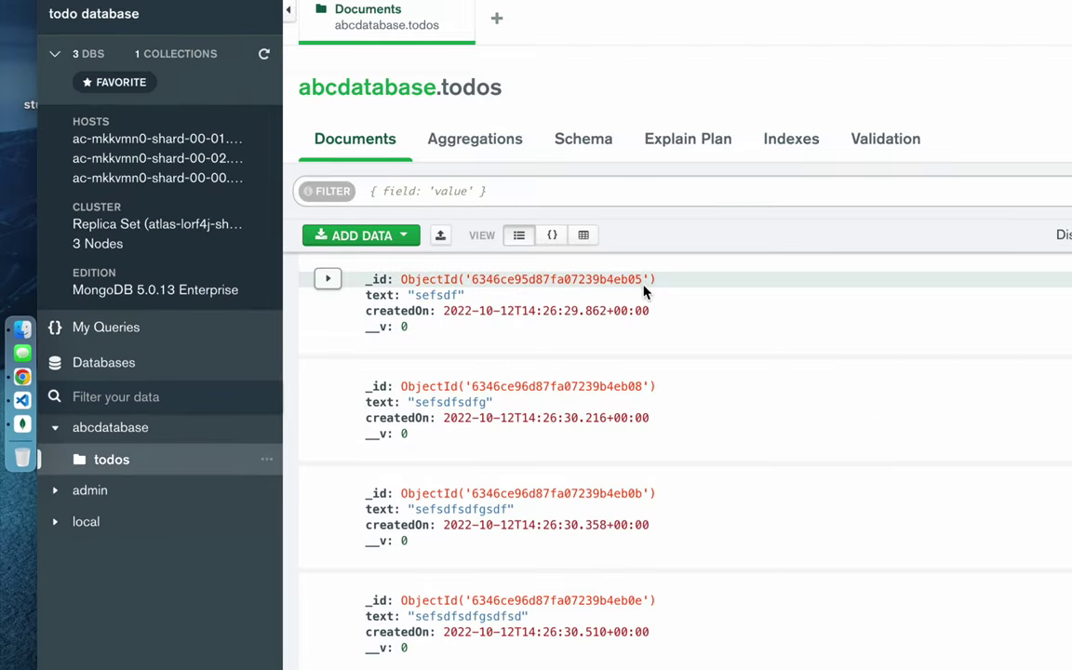
{"action": "scroll", "coordinate": [586, 478], "scroll_direction": "down", "scroll_amount": 5}
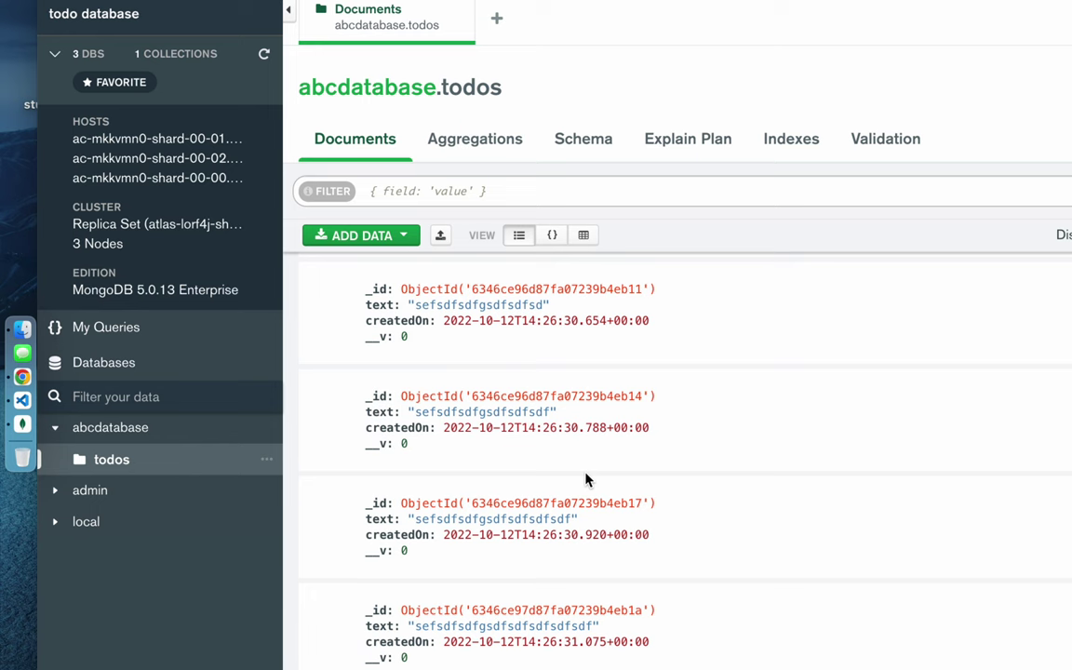
{"action": "scroll", "coordinate": [587, 478], "scroll_direction": "up", "scroll_amount": 5}
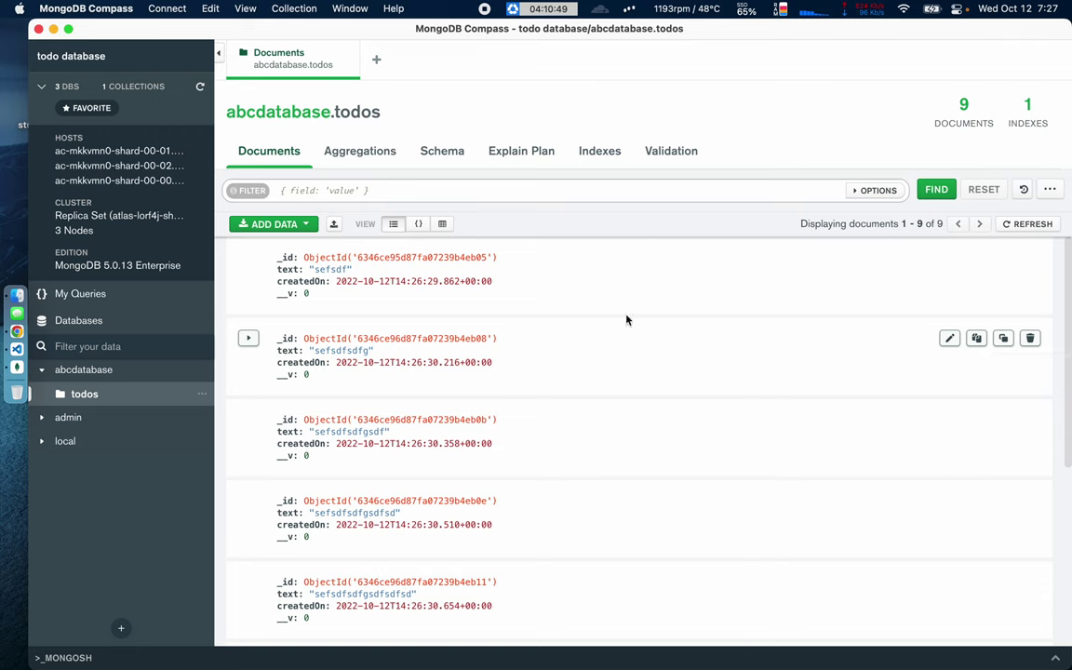
{"action": "scroll", "coordinate": [446, 362], "scroll_direction": "down", "scroll_amount": 4}
{"action": "scroll", "coordinate": [446, 362], "scroll_direction": "up", "scroll_amount": 4}
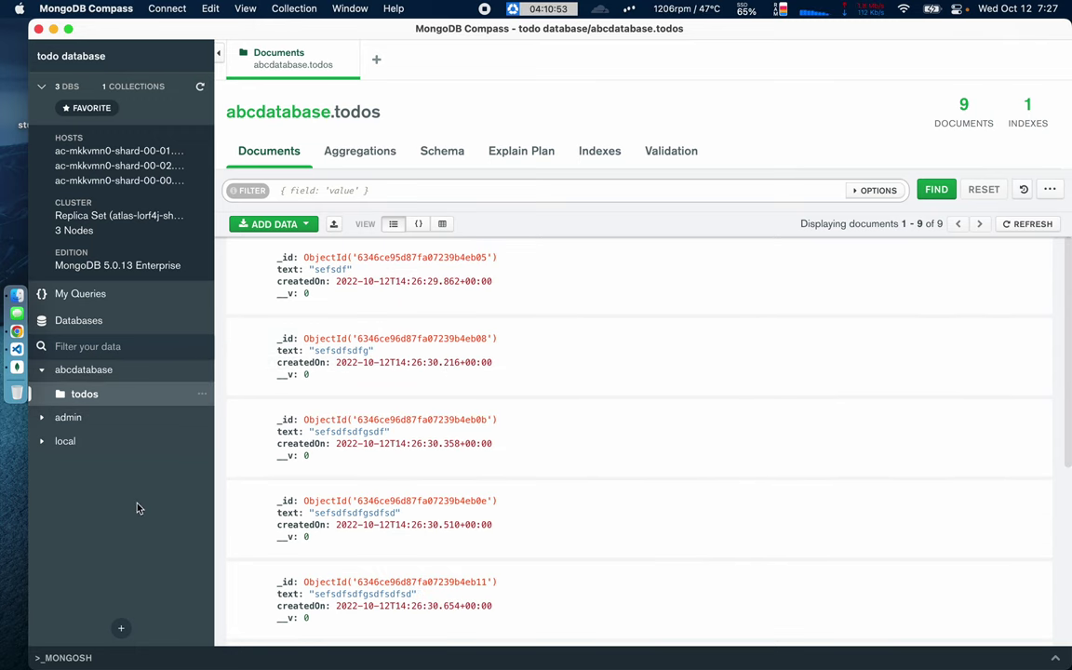
Compare the stored todos documents with the todo list on the app page in Chrome, and return to MongoDB Compass
{"action": "mouse_move", "coordinate": [480, 411]}
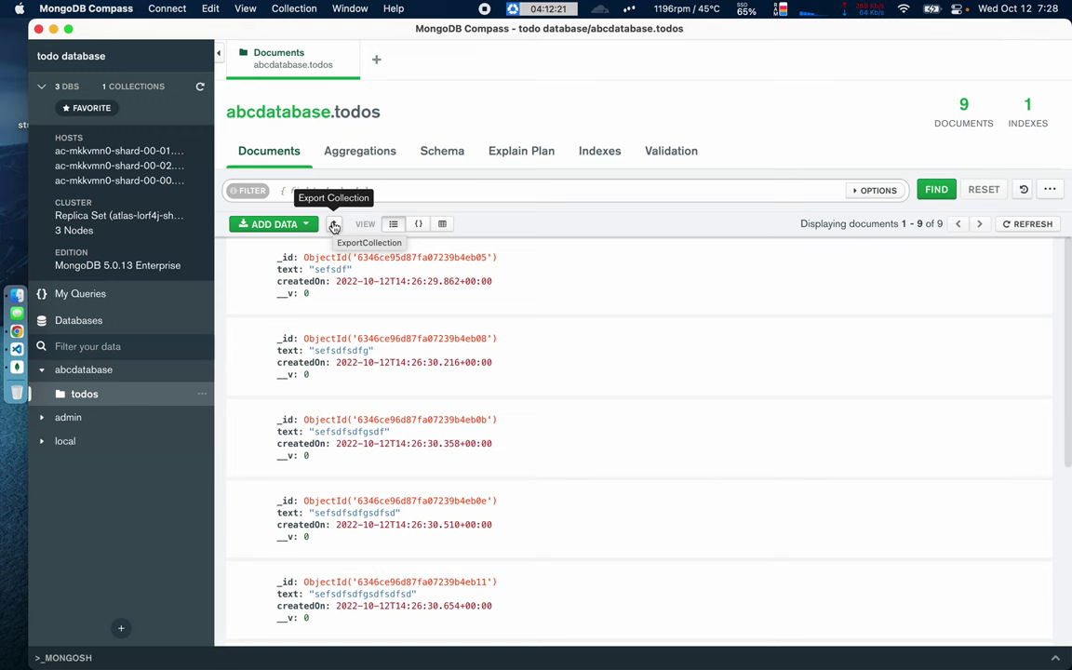
{"action": "scroll", "coordinate": [353, 422], "scroll_direction": "down", "scroll_amount": 1}
{"action": "scroll", "coordinate": [353, 422], "scroll_direction": "up", "scroll_amount": 1}
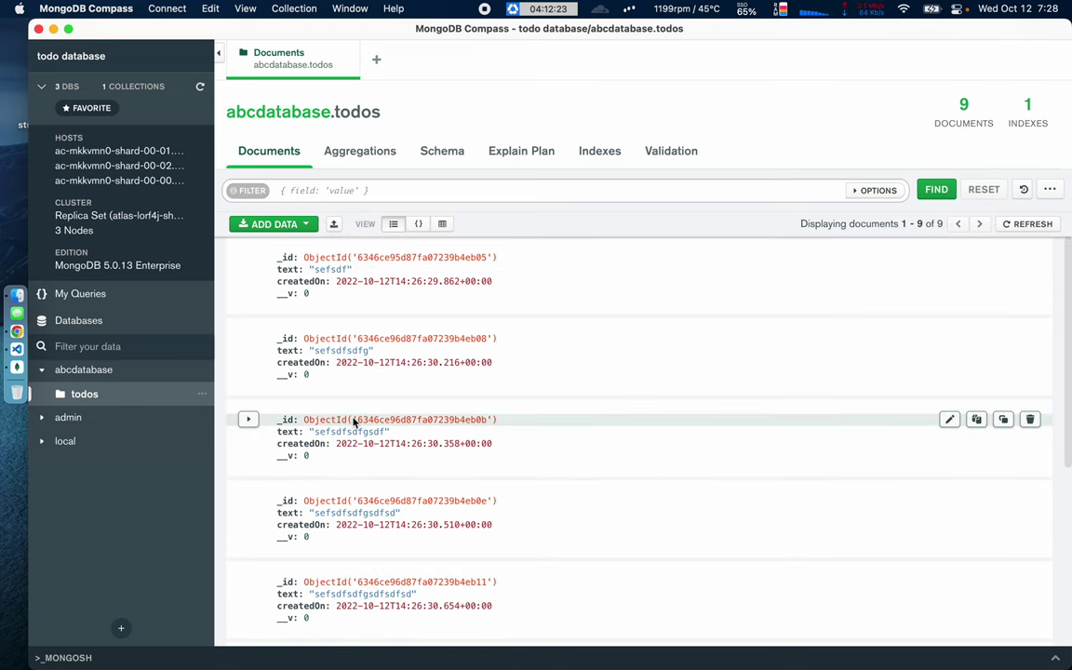
{"action": "key", "text": "super+Tab"}
{"action": "left_click_drag", "start_coordinate": [51, 220], "coordinate": [284, 492]}
{"action": "left_click", "coordinate": [284, 491]}
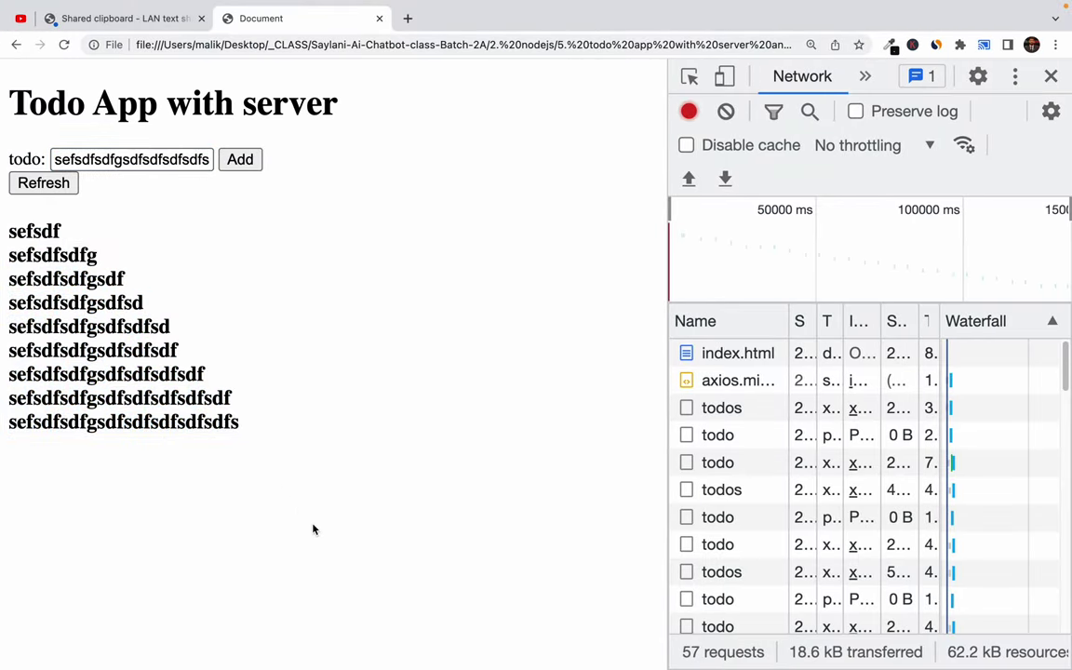
{"action": "key", "text": "super+Tab"}
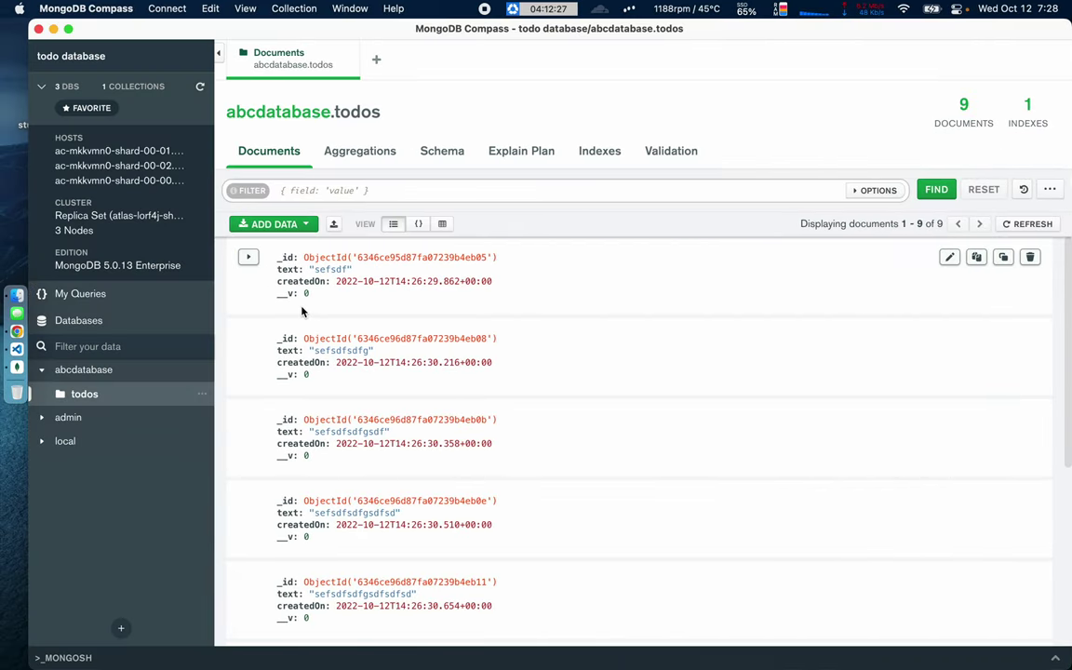
Start an export of the abcdatabase.todos collection, choose Export Full Collection and proceed to the field selection
{"action": "left_click", "coordinate": [335, 226]}
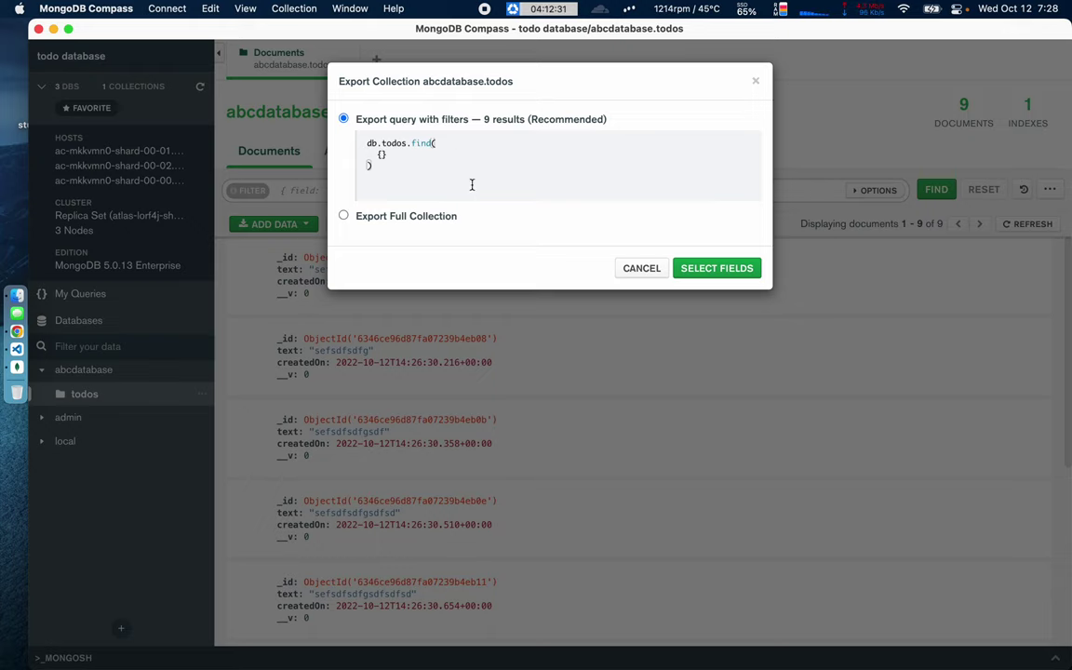
{"action": "left_click", "coordinate": [343, 217]}
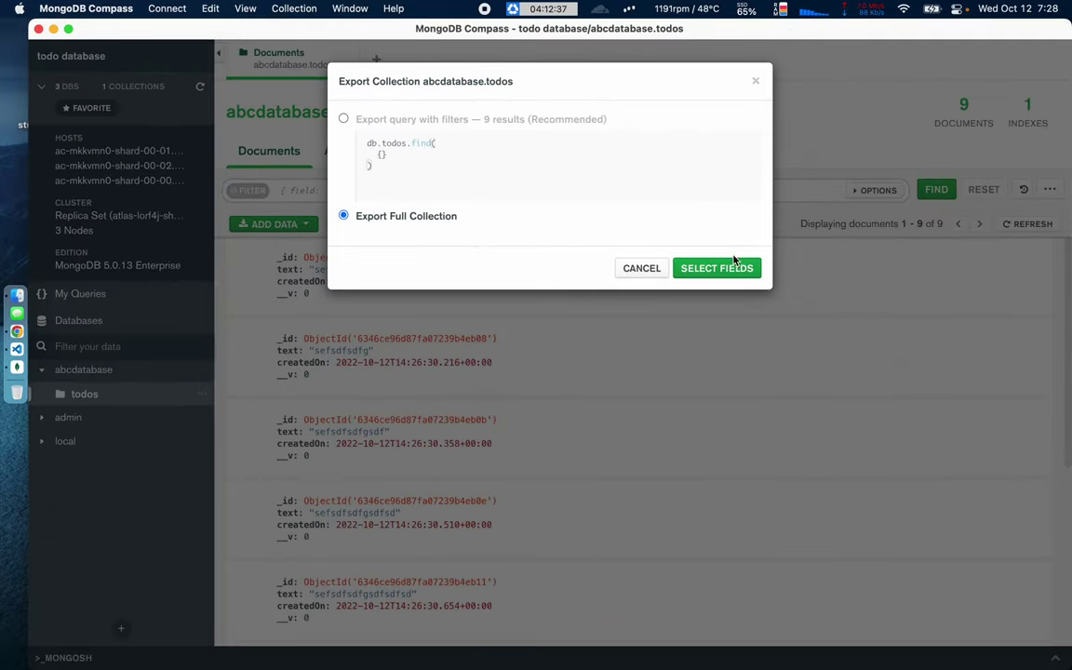
{"action": "left_click", "coordinate": [713, 272]}
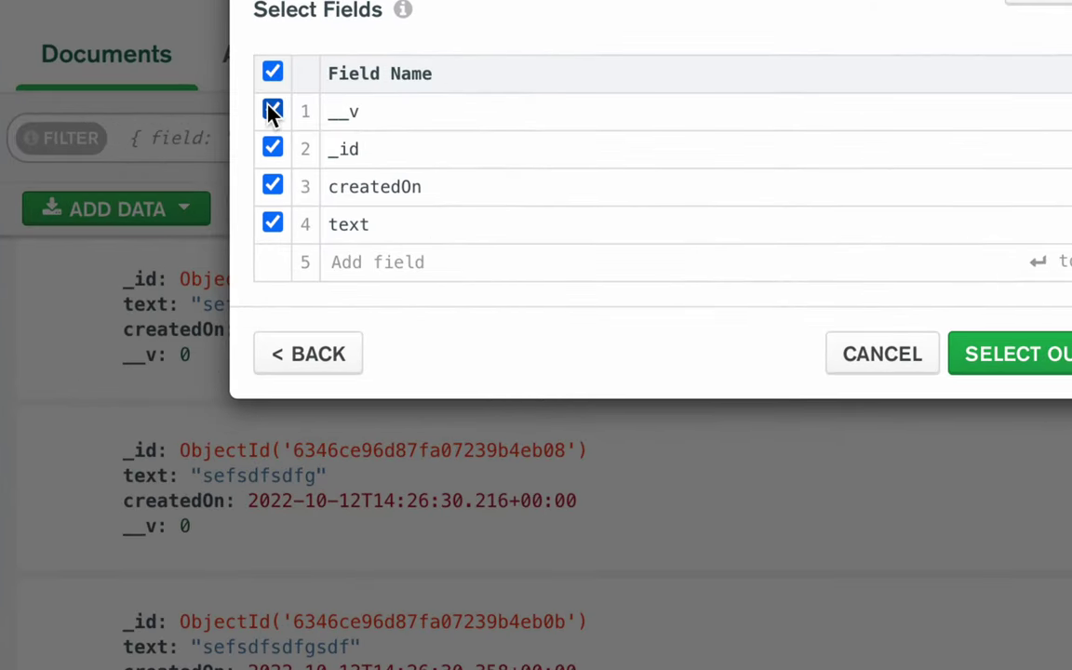
Exclude the _id and __v fields from the export, keeping createdOn and text, and proceed to the output settings
{"action": "left_click", "coordinate": [273, 150]}
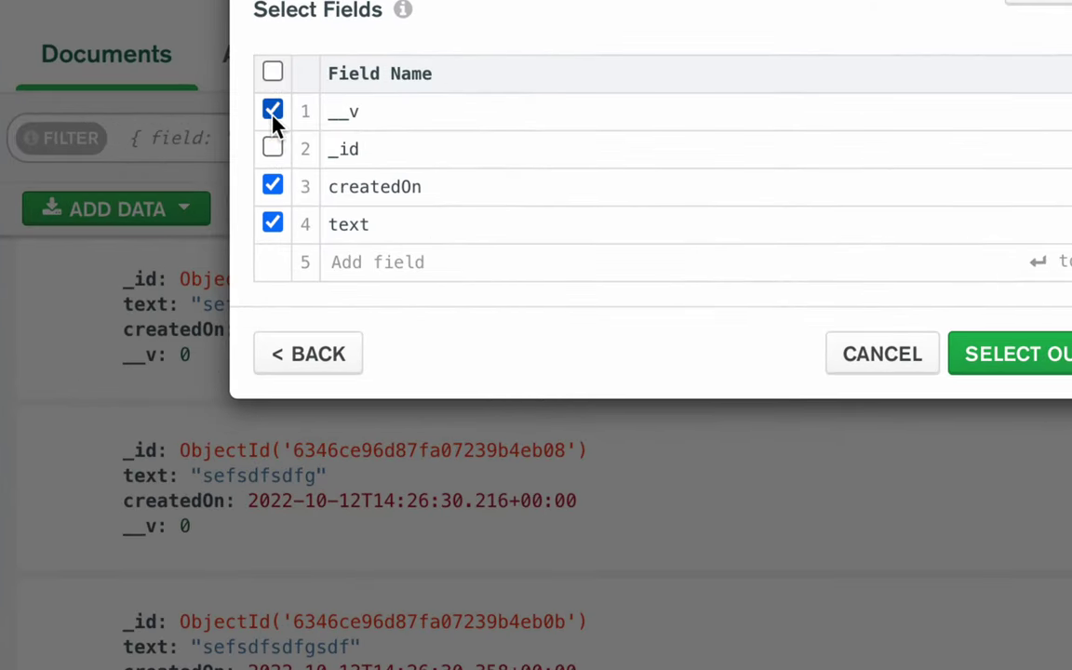
{"action": "left_click", "coordinate": [272, 112]}
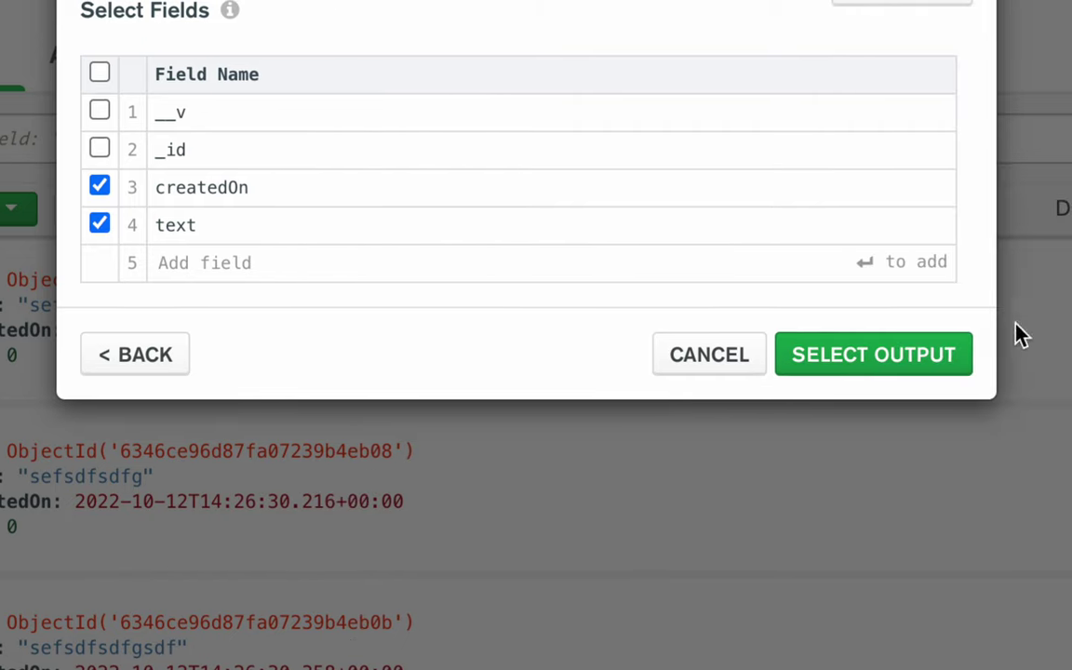
{"action": "left_click", "coordinate": [858, 363]}
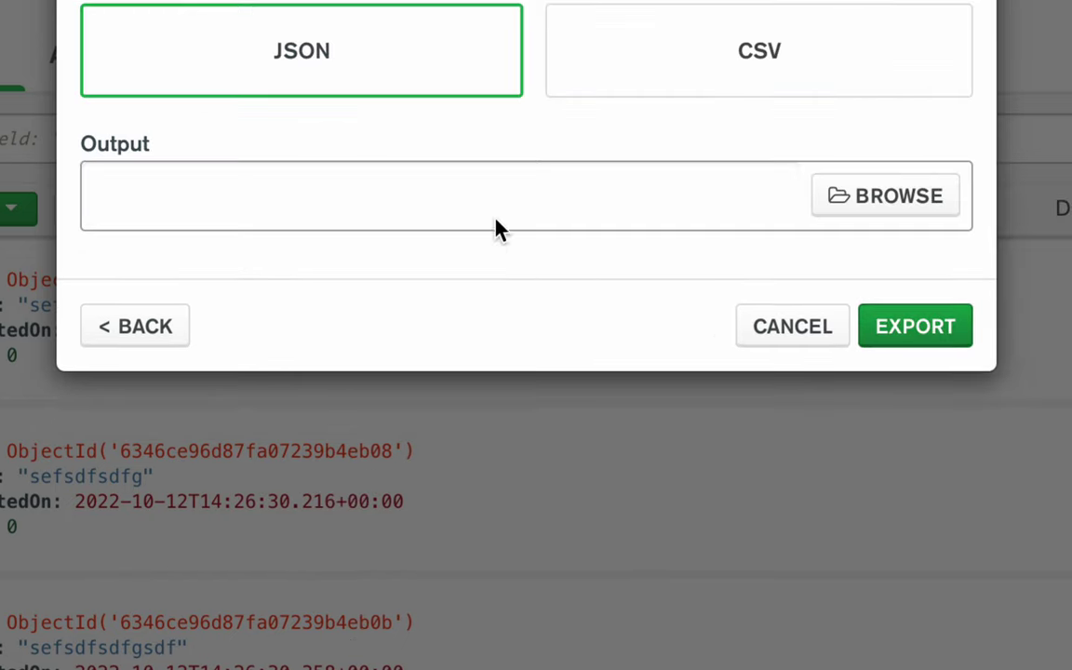